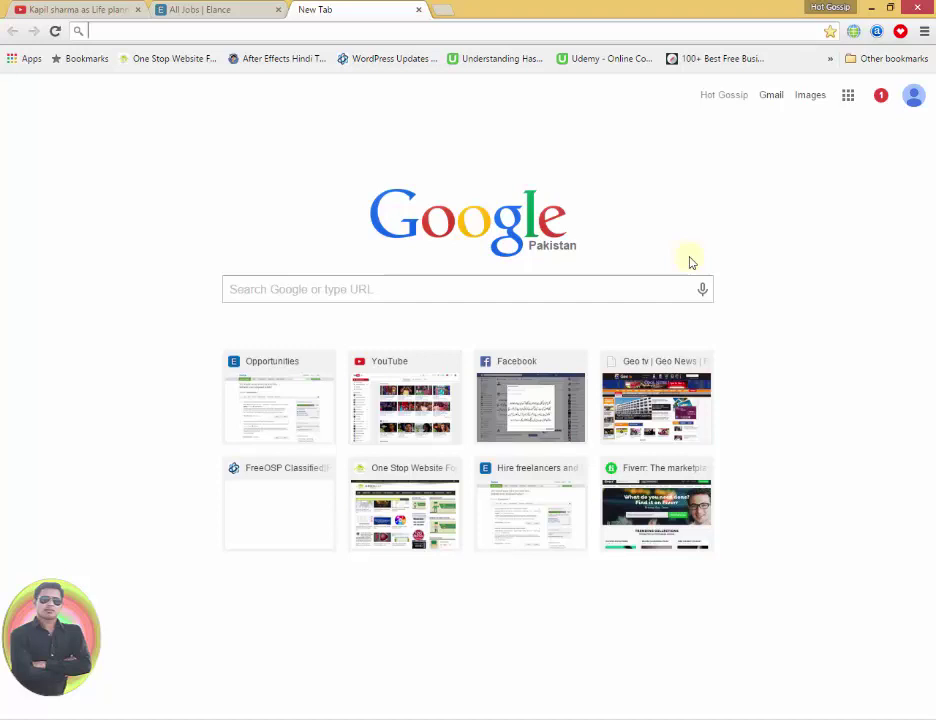
Load elance.com in the new Chrome tab from the address-bar autocomplete
left_click(689, 274)
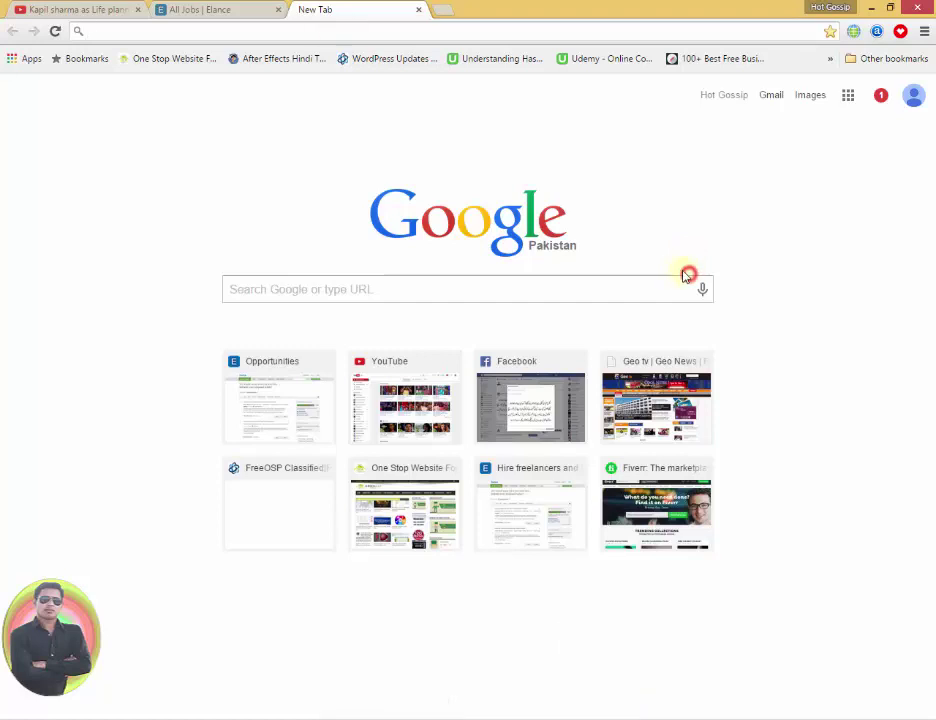
left_click(326, 27)
type("elance.com")
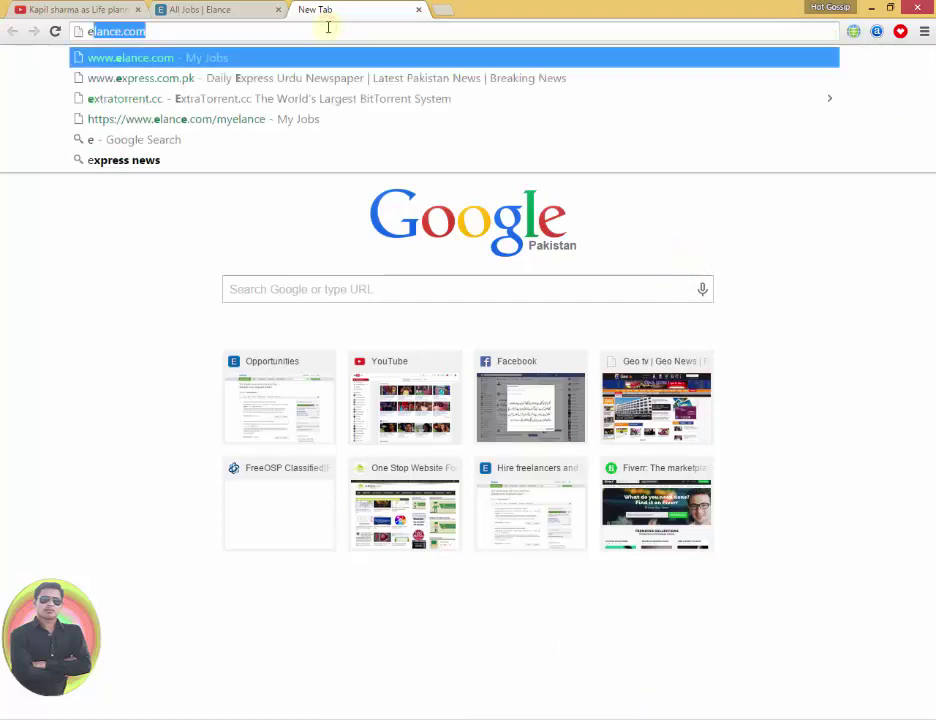
key("Return")
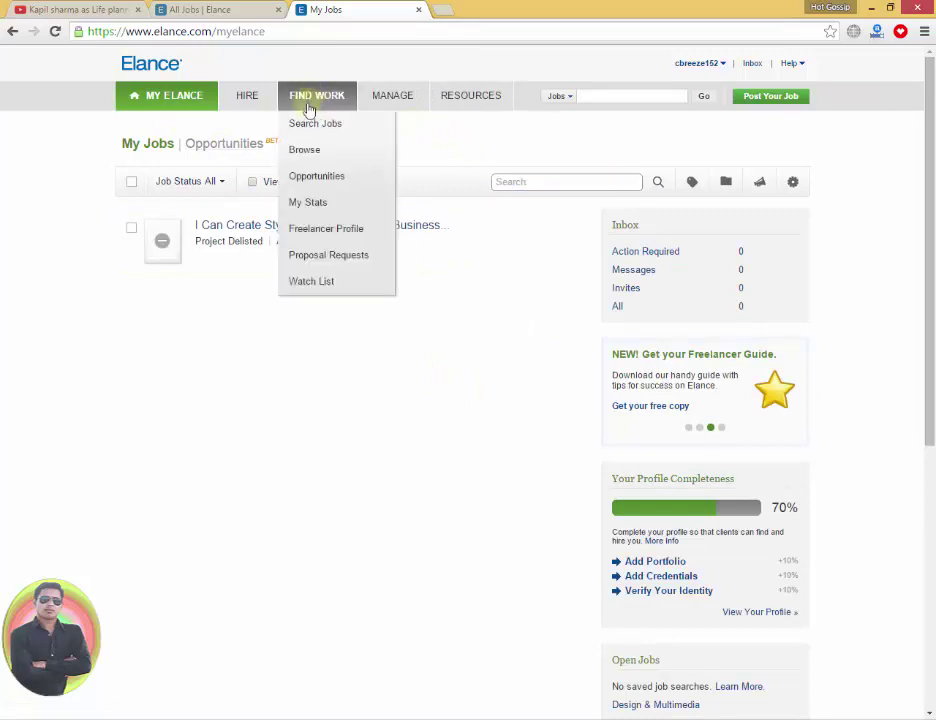
mouse_move(317, 95)
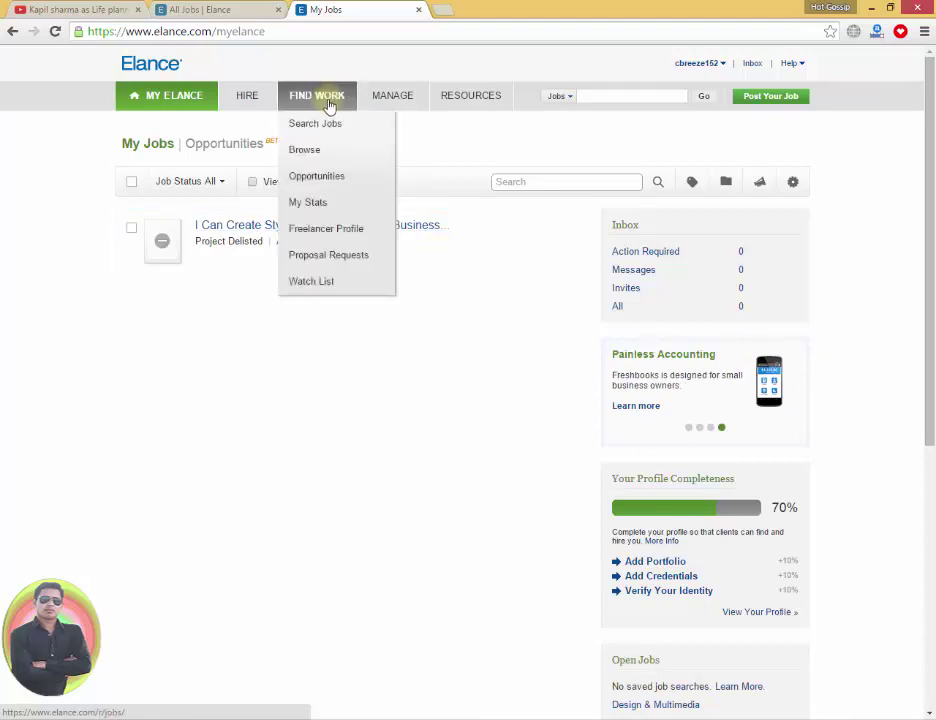
Open Find Work > Search Jobs and browse the All Jobs listing
left_click(327, 126)
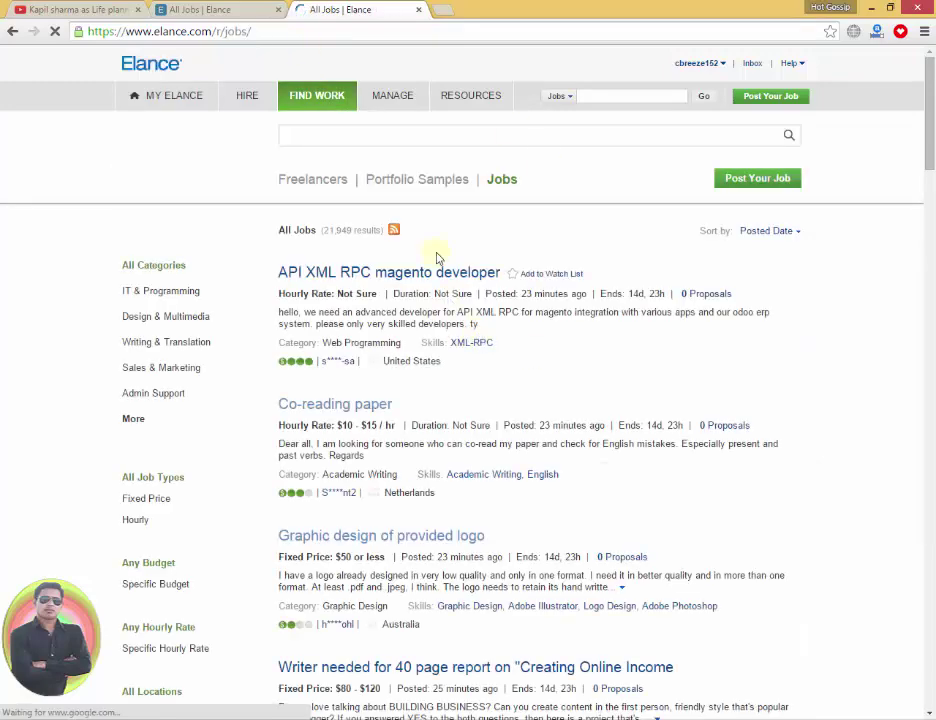
scroll(547, 340, "down", 2)
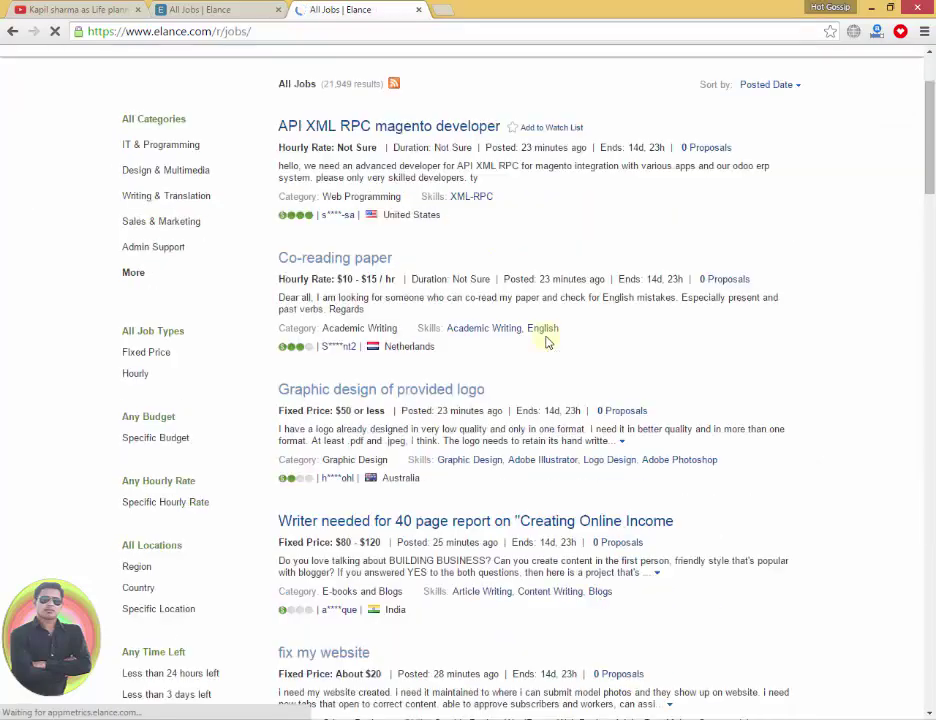
scroll(547, 341, "down", 2)
scroll(547, 340, "up", 1)
scroll(355, 255, "up", 3)
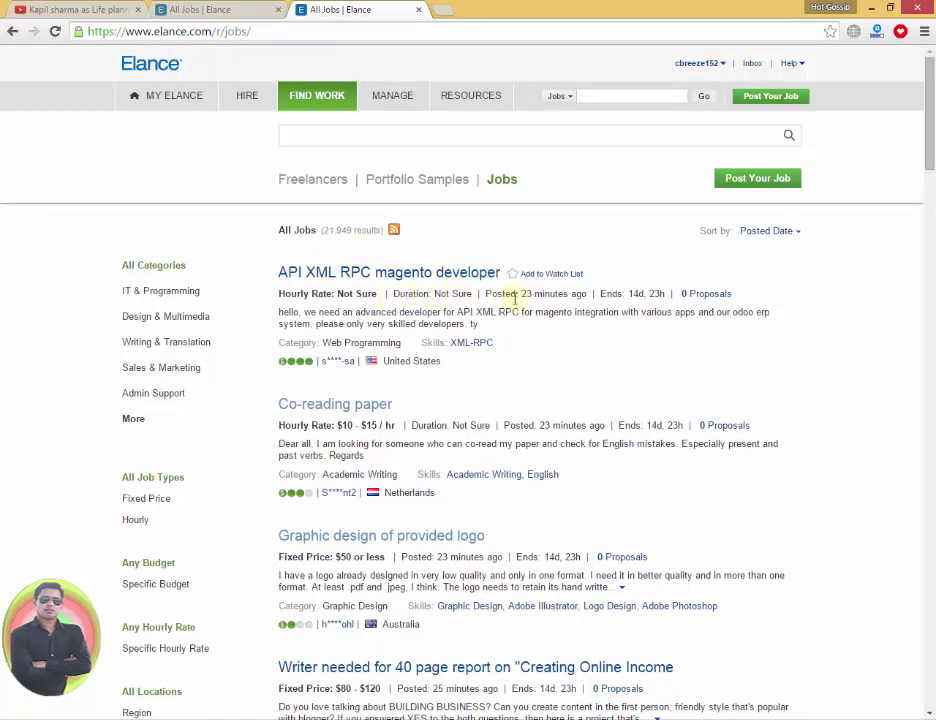
left_click_drag(521, 294, 587, 294)
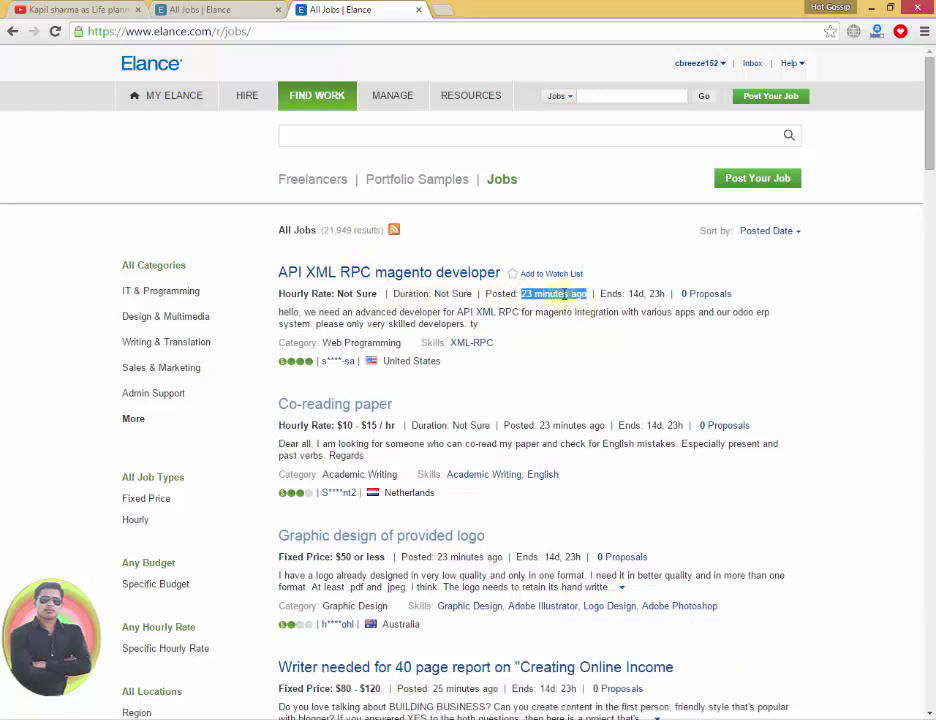
left_click(566, 294)
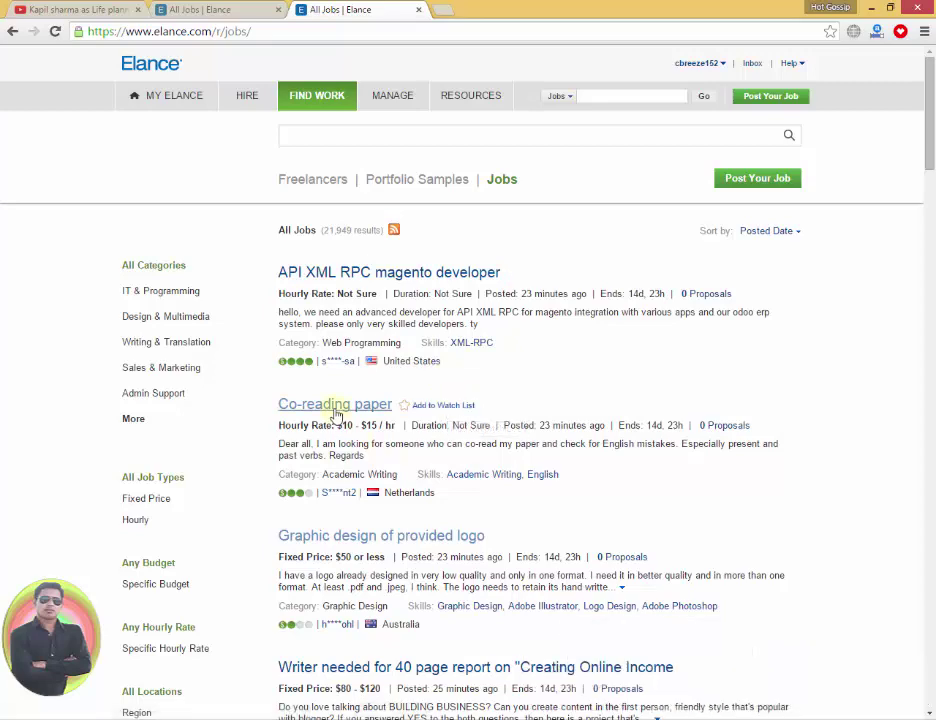
Enter 'logo designer' in the job search box
scroll(384, 424, "down", 2)
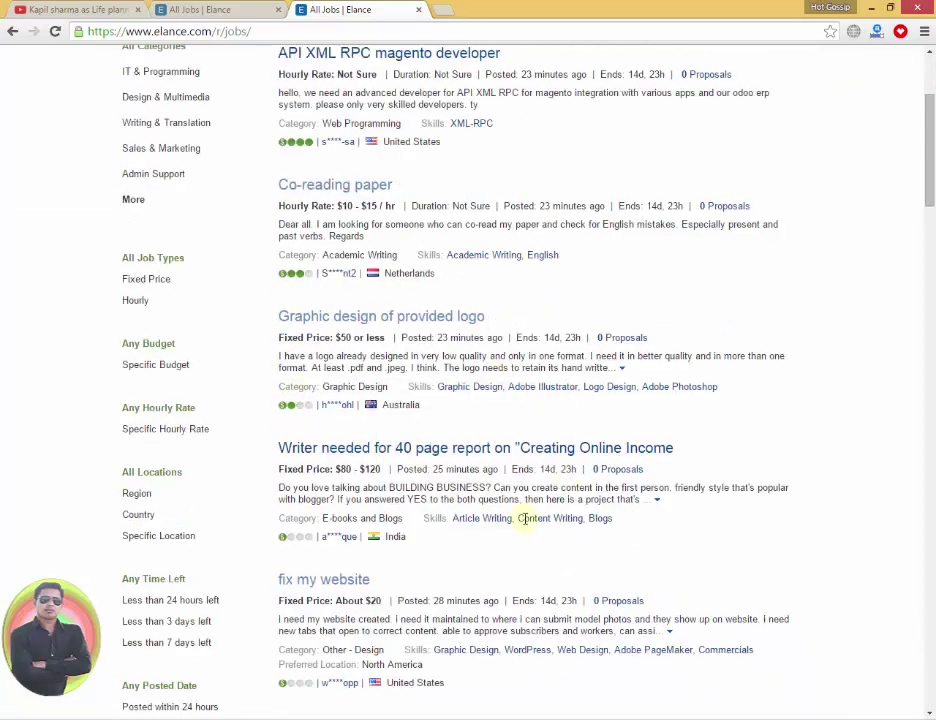
scroll(524, 465, "down", 4)
scroll(530, 515, "up", 4)
scroll(537, 518, "up", 2)
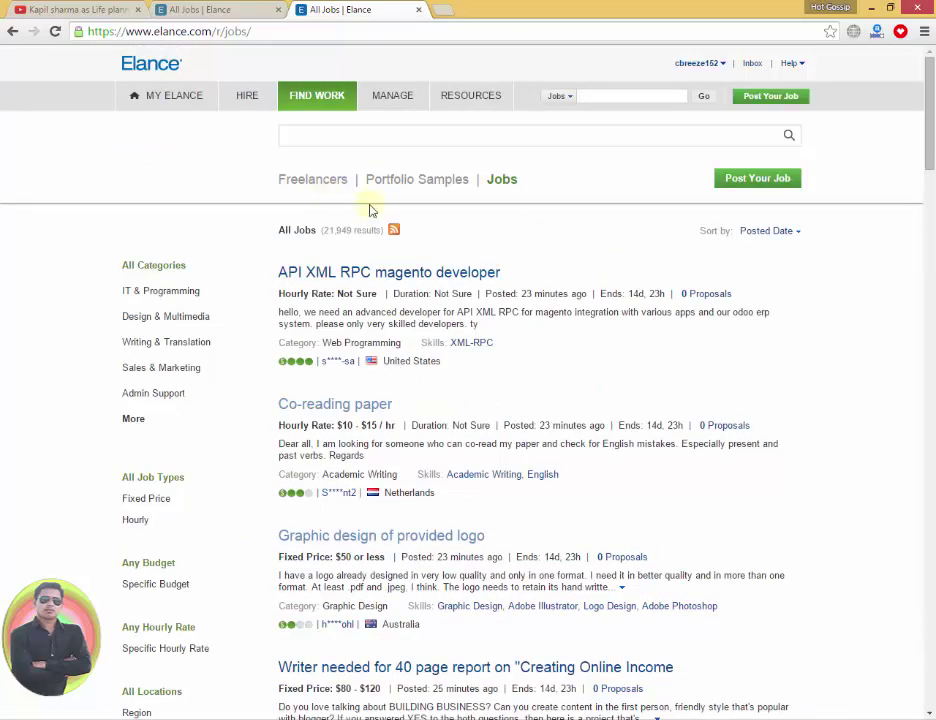
left_click(331, 133)
type("logo designer")
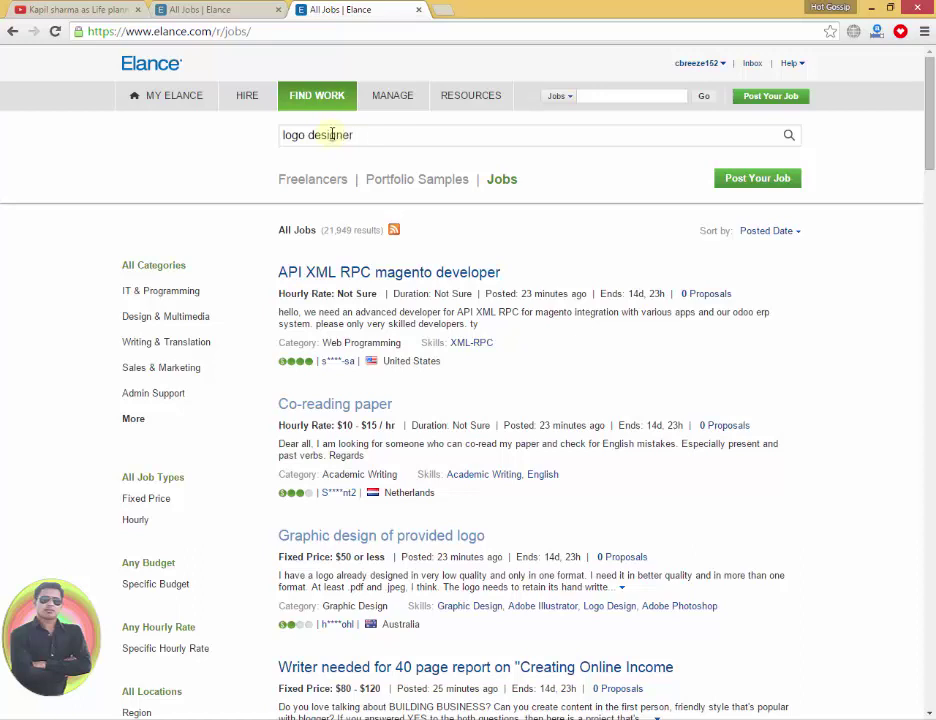
Run the 'logo designer' job search, narrowing results to 1,352 jobs
left_click(375, 136)
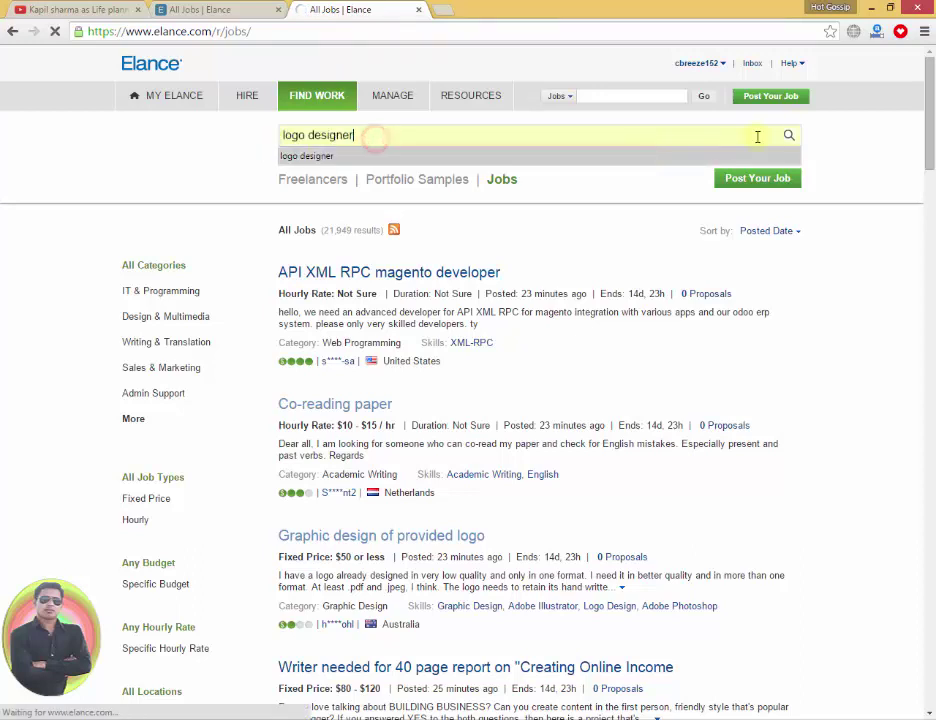
left_click(789, 135)
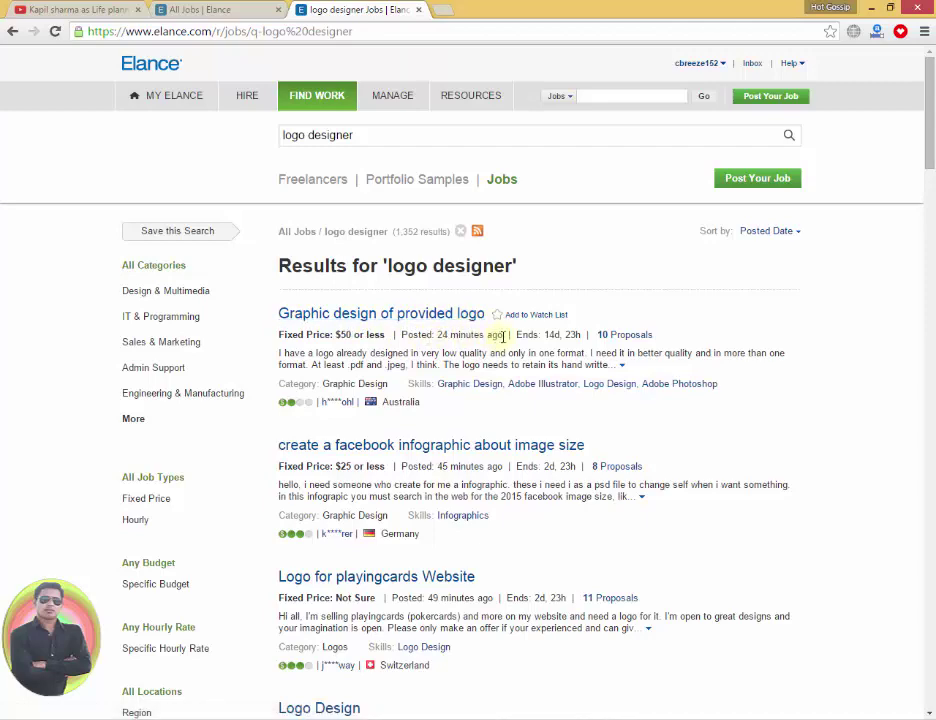
left_click_drag(505, 336, 437, 336)
Scroll through the logo designer results and back to the top
scroll(528, 451, "down", 2)
scroll(532, 462, "down", 3)
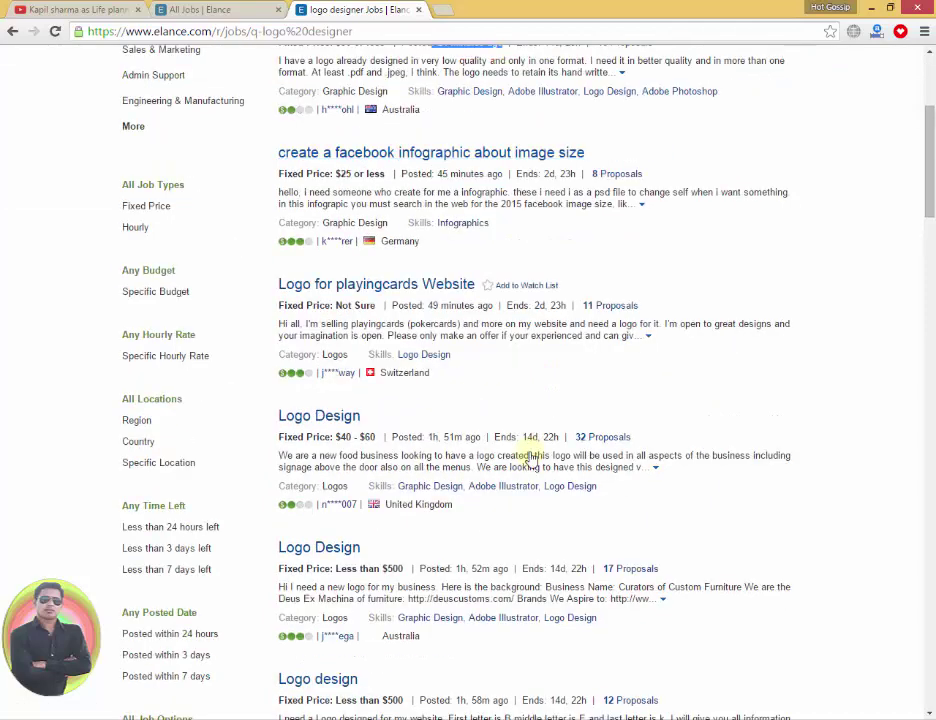
scroll(530, 460, "down", 3)
scroll(472, 455, "down", 3)
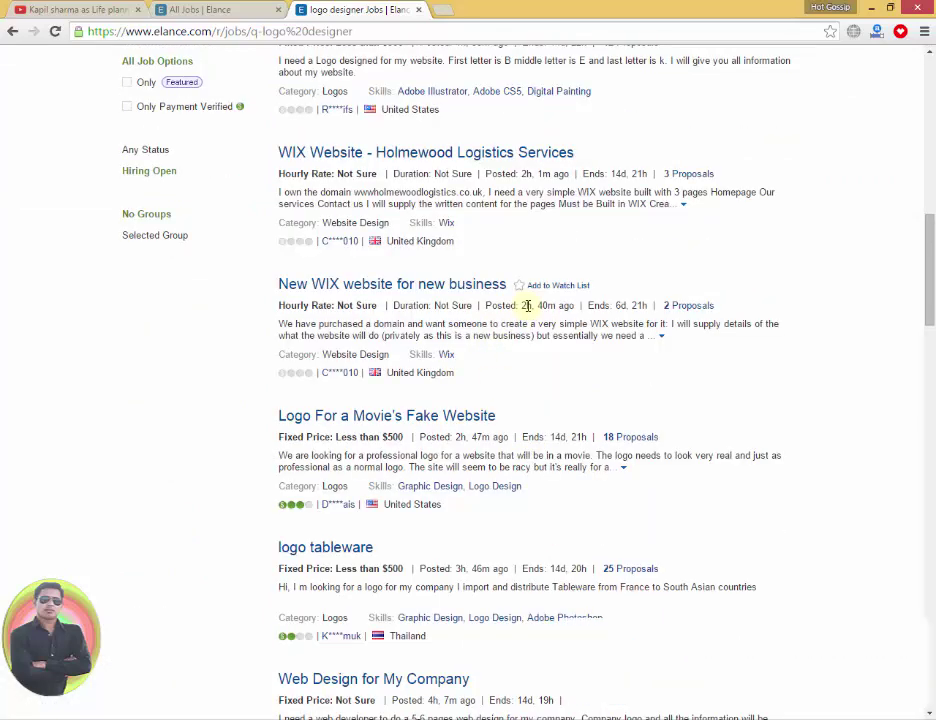
scroll(527, 336, "down", 1)
scroll(527, 336, "down", 3)
scroll(527, 336, "down", 5)
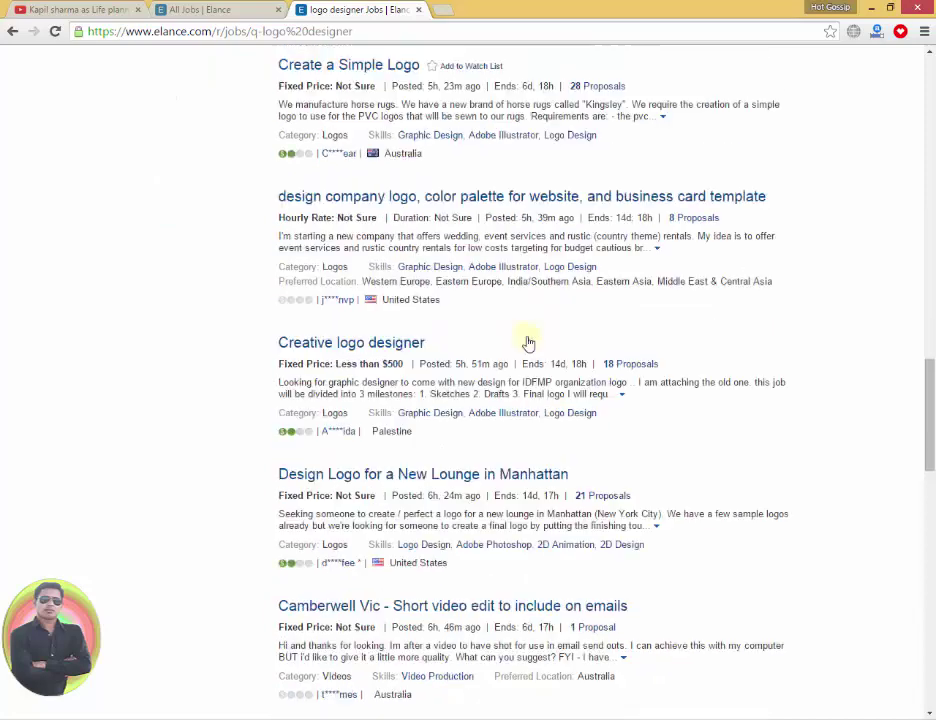
scroll(527, 340, "down", 1)
scroll(527, 340, "down", 1)
scroll(527, 340, "down", 3)
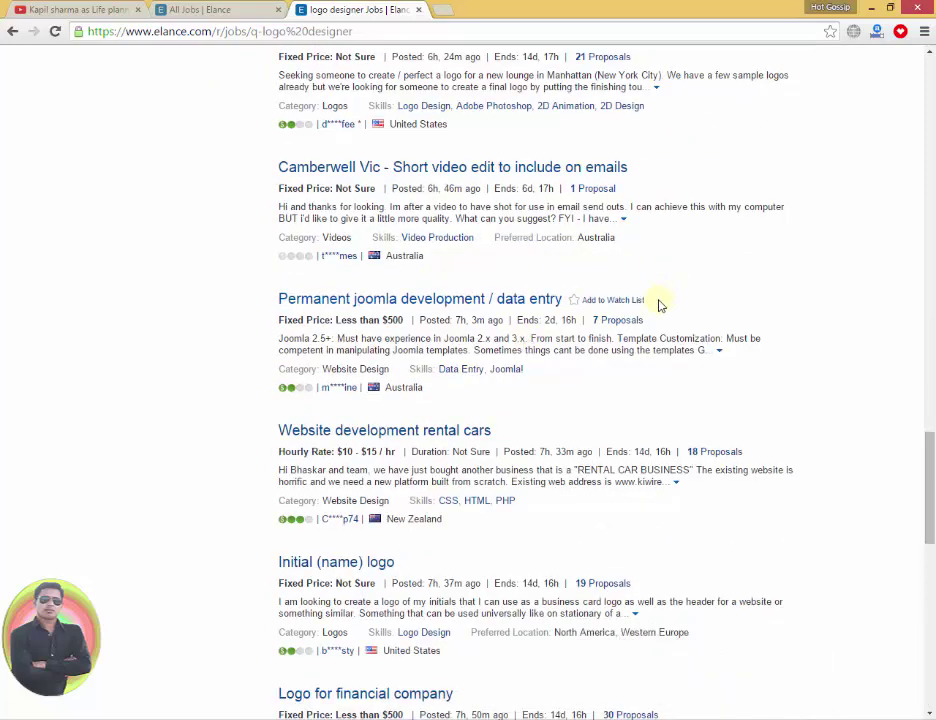
scroll(660, 302, "up", 1)
scroll(660, 304, "up", 5)
scroll(660, 305, "up", 3)
scroll(660, 305, "up", 6)
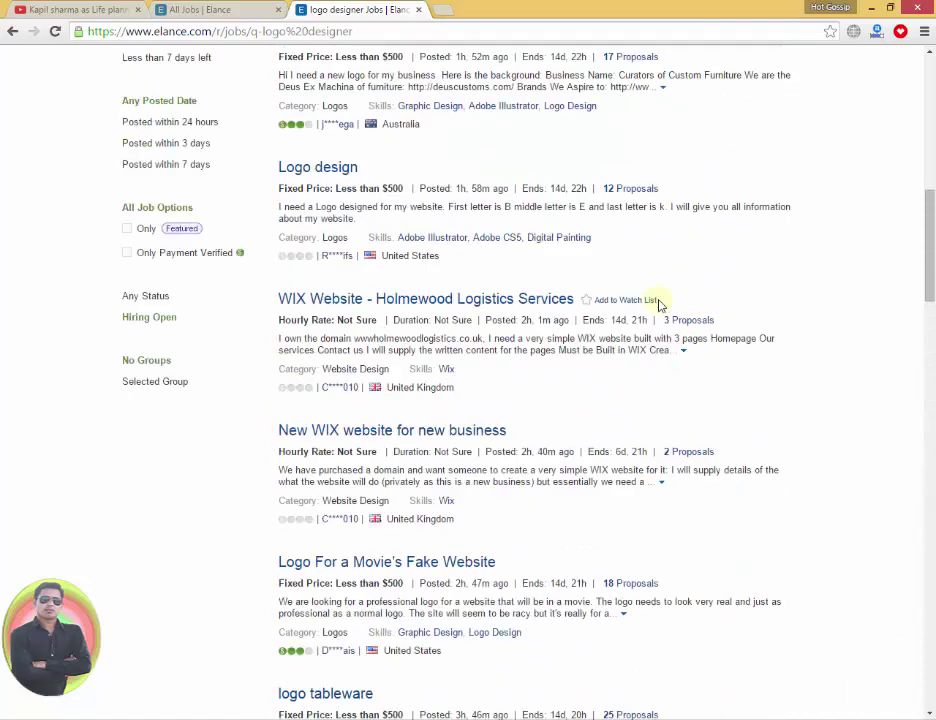
scroll(660, 305, "up", 3)
scroll(660, 305, "up", 2)
scroll(660, 305, "up", 2)
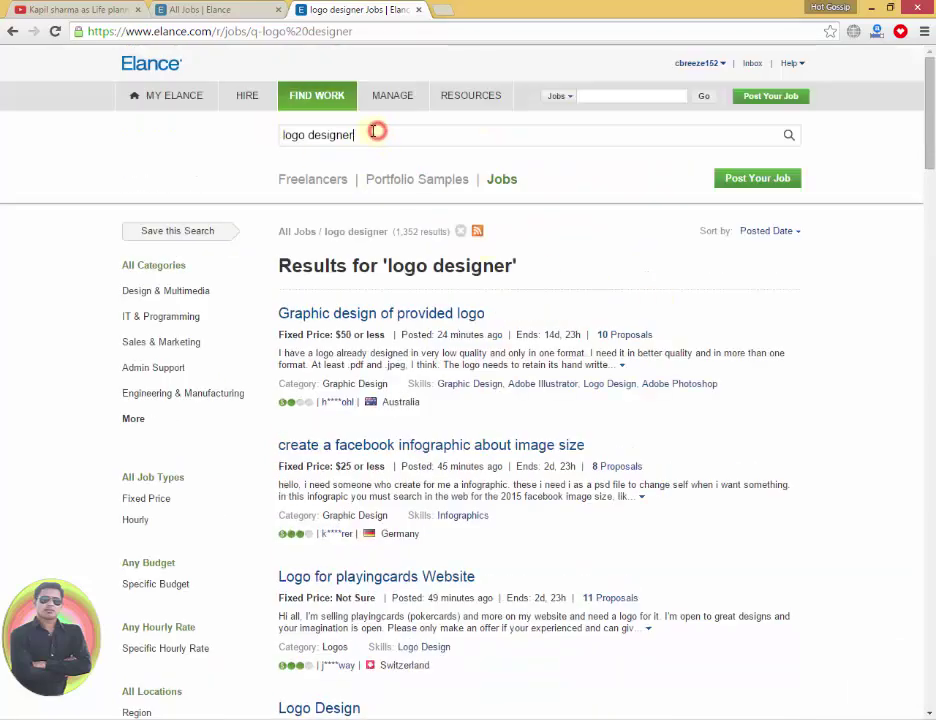
left_click_drag(379, 131, 278, 134)
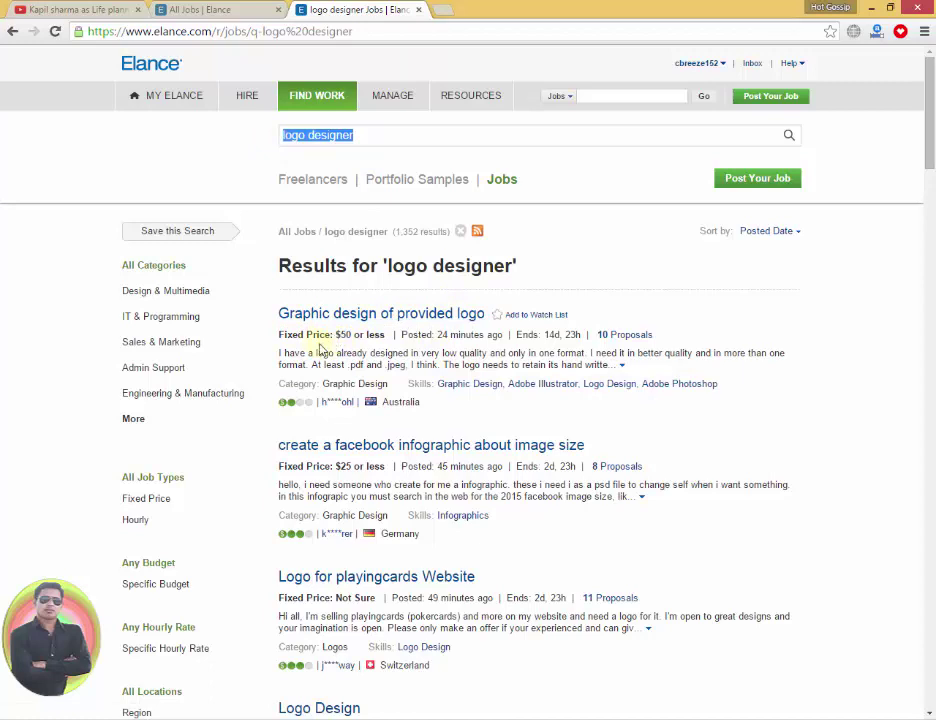
left_click(350, 335)
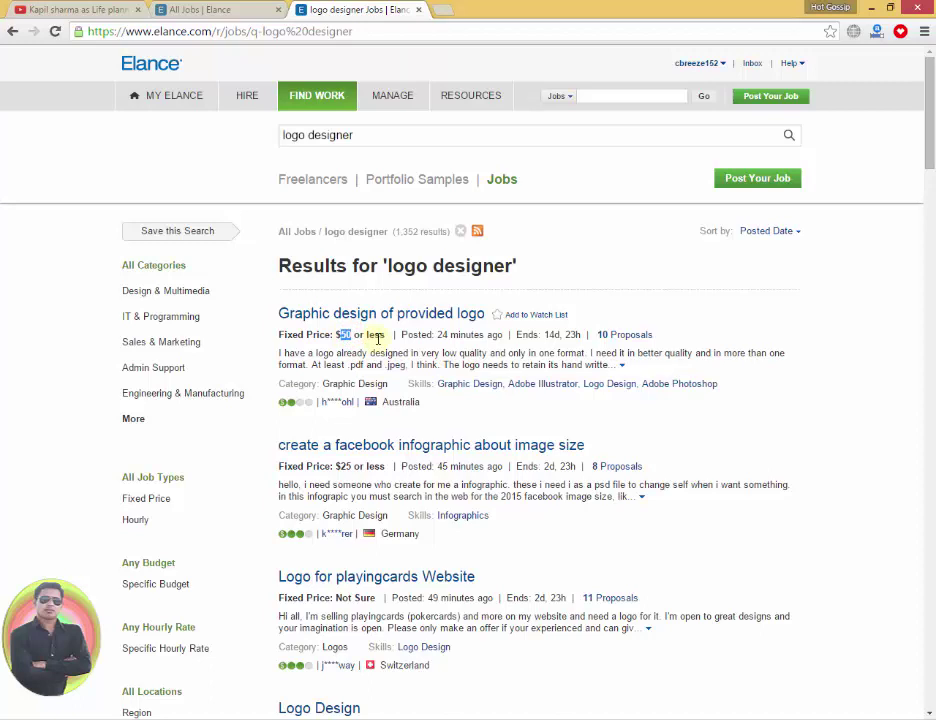
left_click_drag(439, 335, 503, 336)
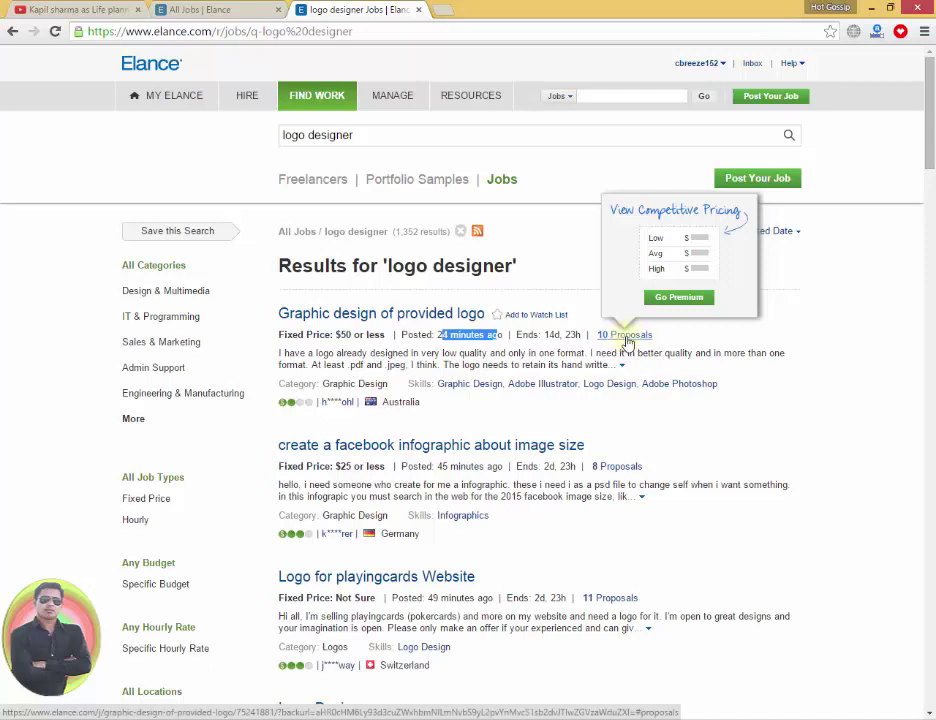
left_click_drag(489, 333, 501, 331)
left_click(501, 330)
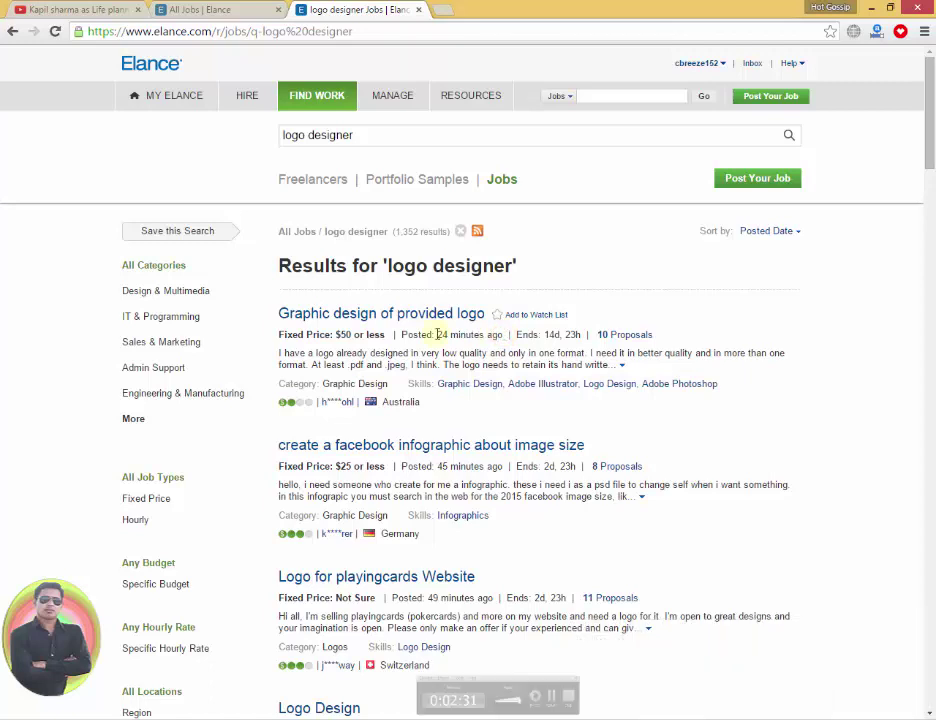
left_click(396, 316)
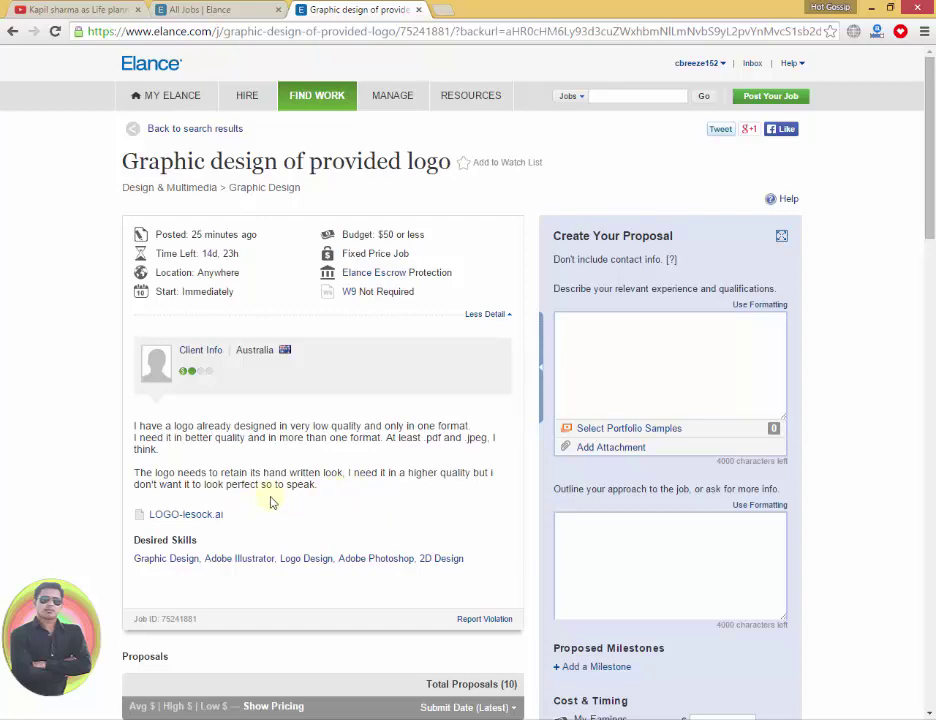
Open the 'Graphic design of provided logo' job and place the caret in its experience box
scroll(369, 497, "down", 1)
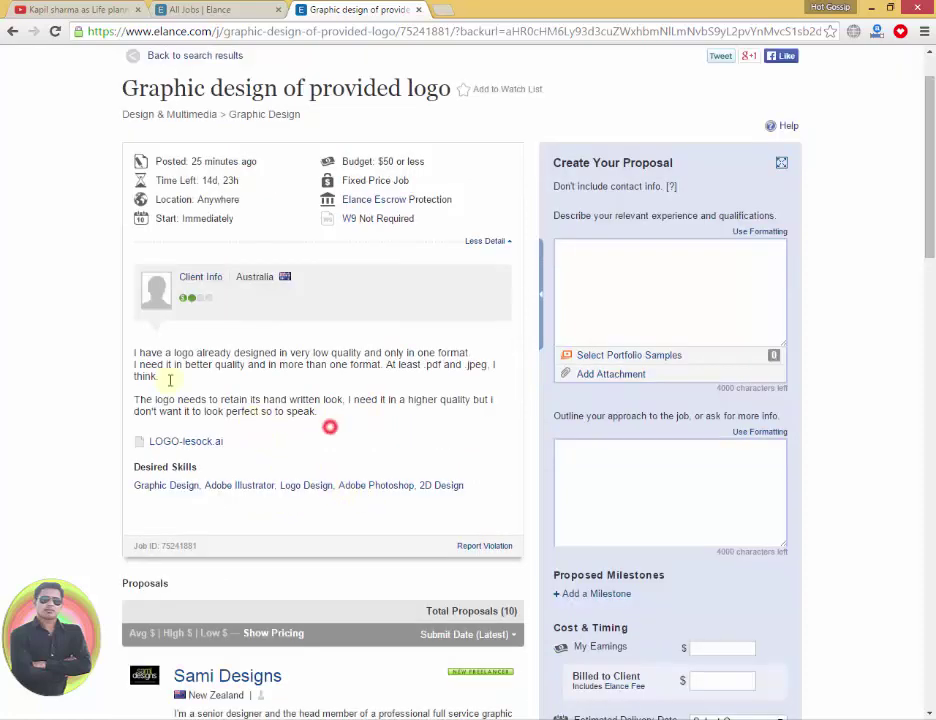
left_click_drag(330, 426, 152, 353)
left_click(236, 362)
left_click(612, 271)
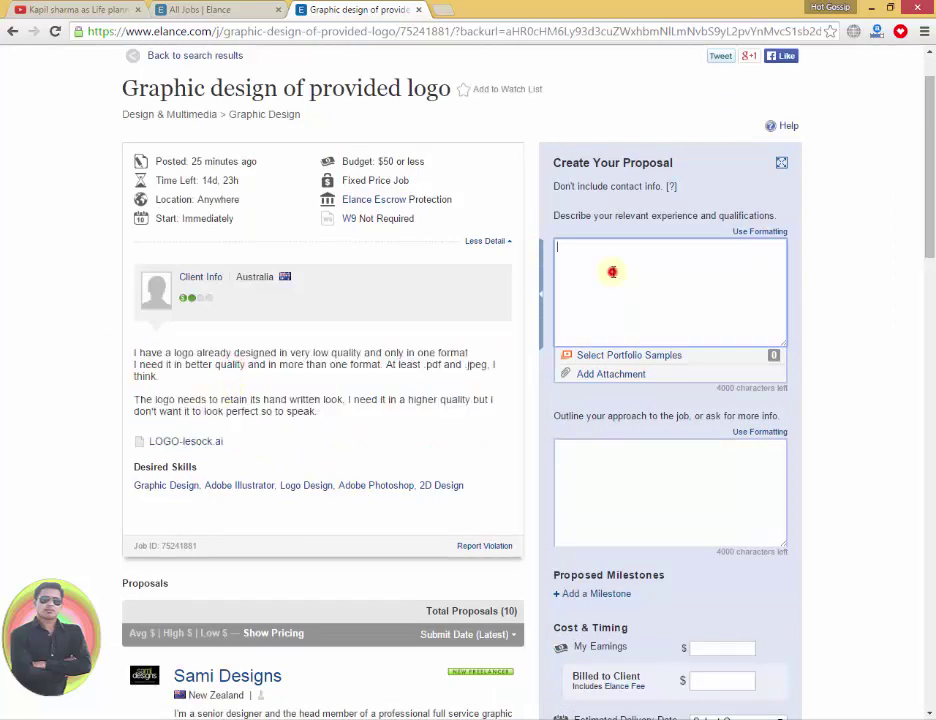
left_click(705, 268)
scroll(667, 492, "down", 2)
scroll(665, 495, "down", 2)
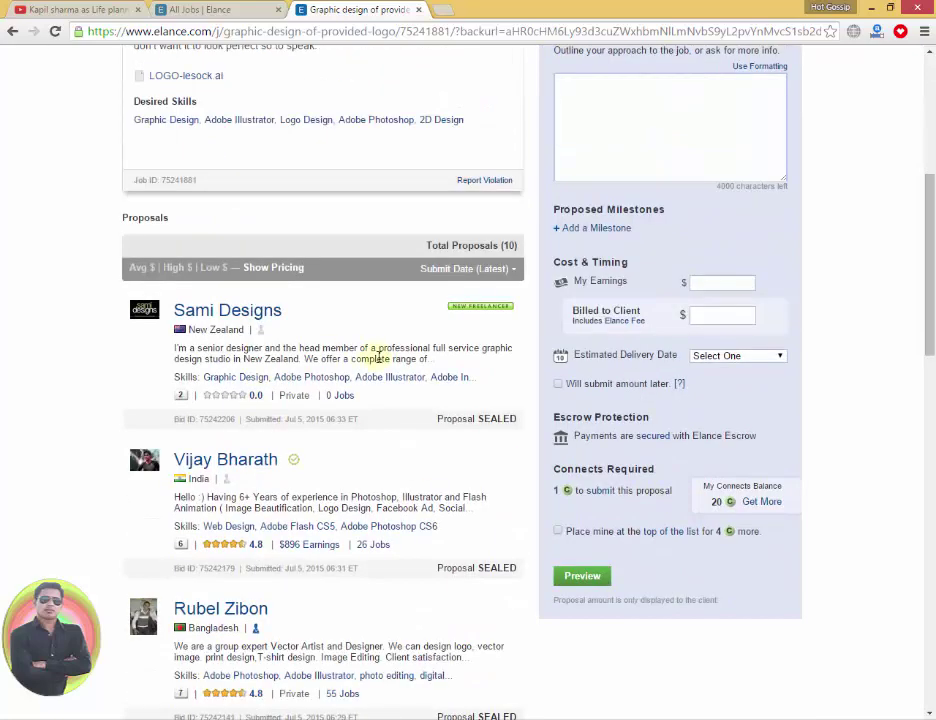
scroll(378, 357, "up", 2)
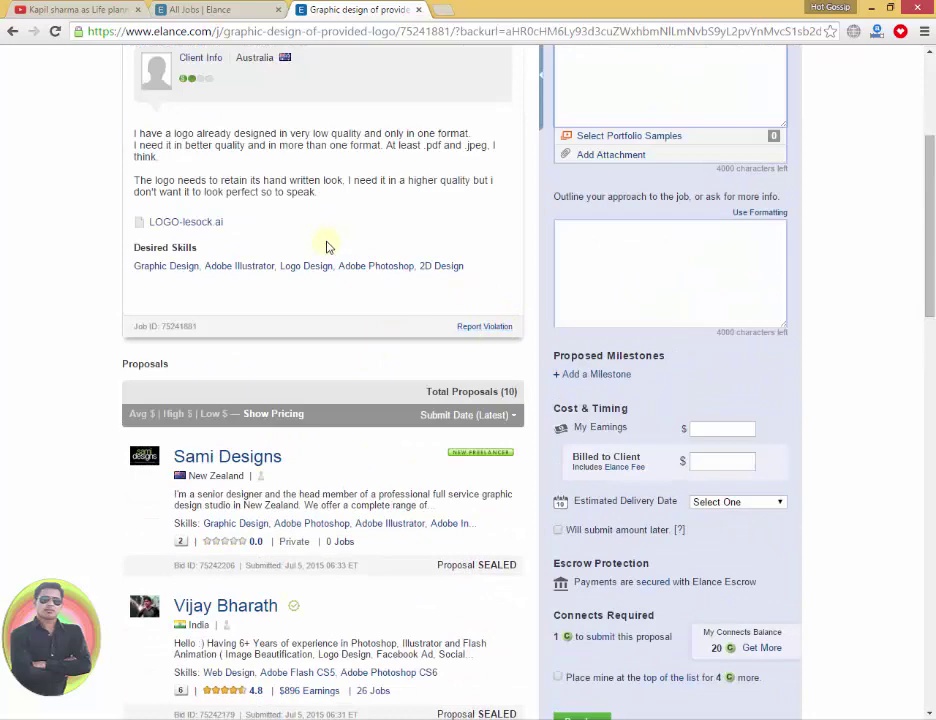
scroll(583, 330, "up", 4)
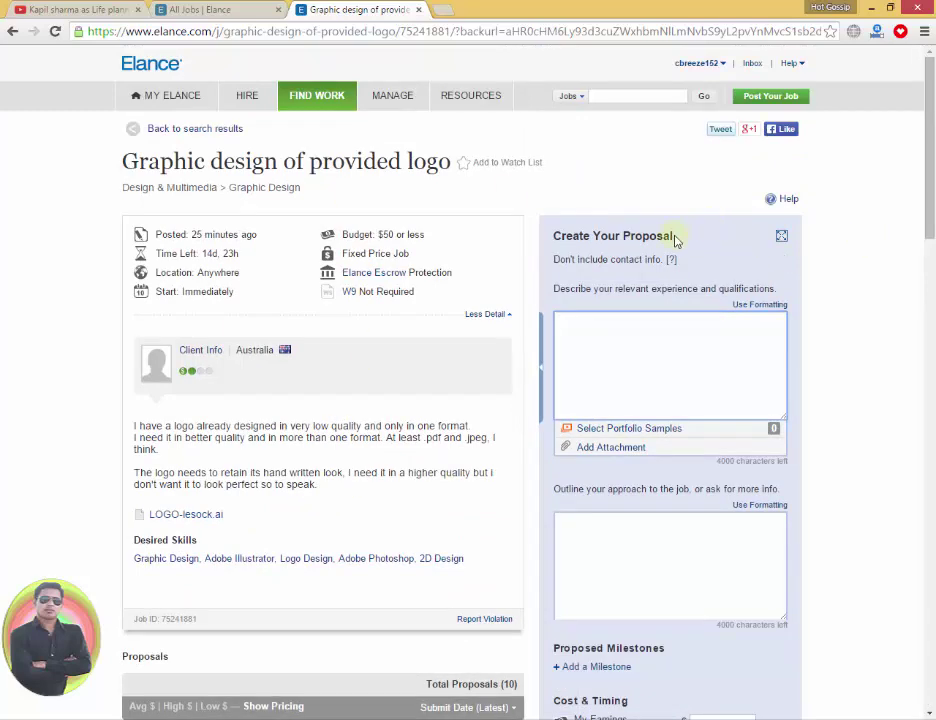
Focus the experience box and scroll through the competing proposals
left_click_drag(674, 237, 552, 250)
left_click(618, 340)
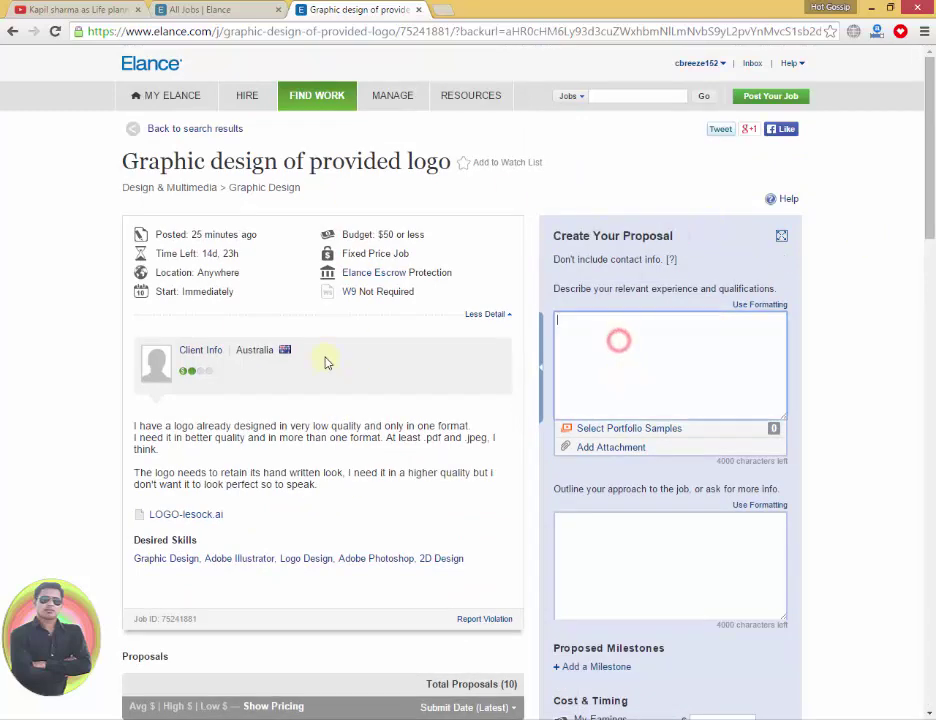
scroll(333, 362, "down", 8)
scroll(333, 358, "up", 3)
scroll(289, 257, "up", 4)
left_click_drag(131, 428, 225, 514)
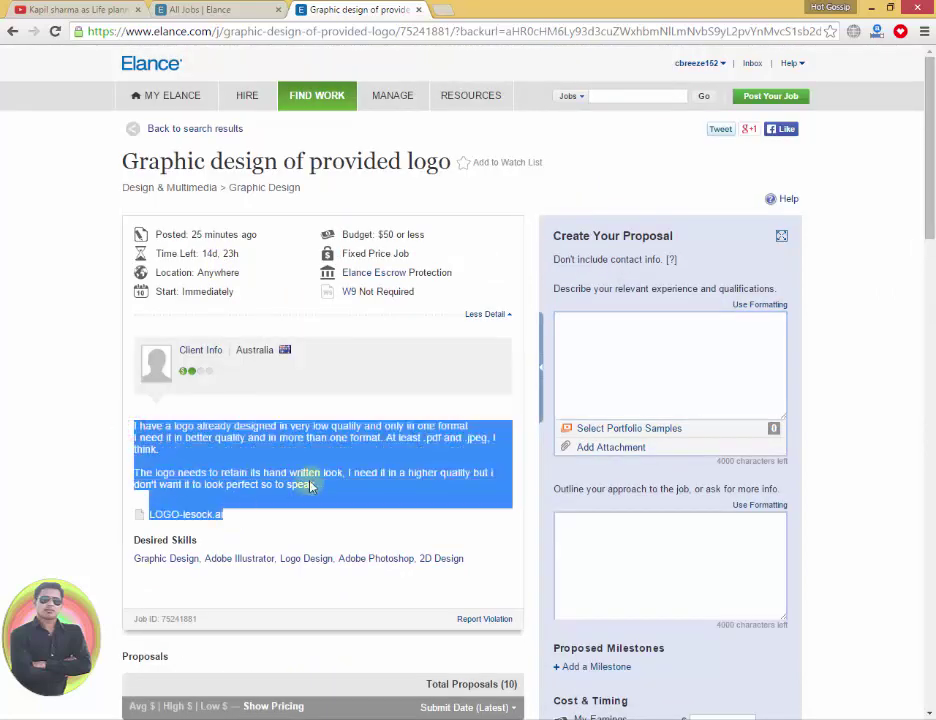
scroll(313, 484, "down", 3)
scroll(313, 484, "down", 2)
left_click(326, 242)
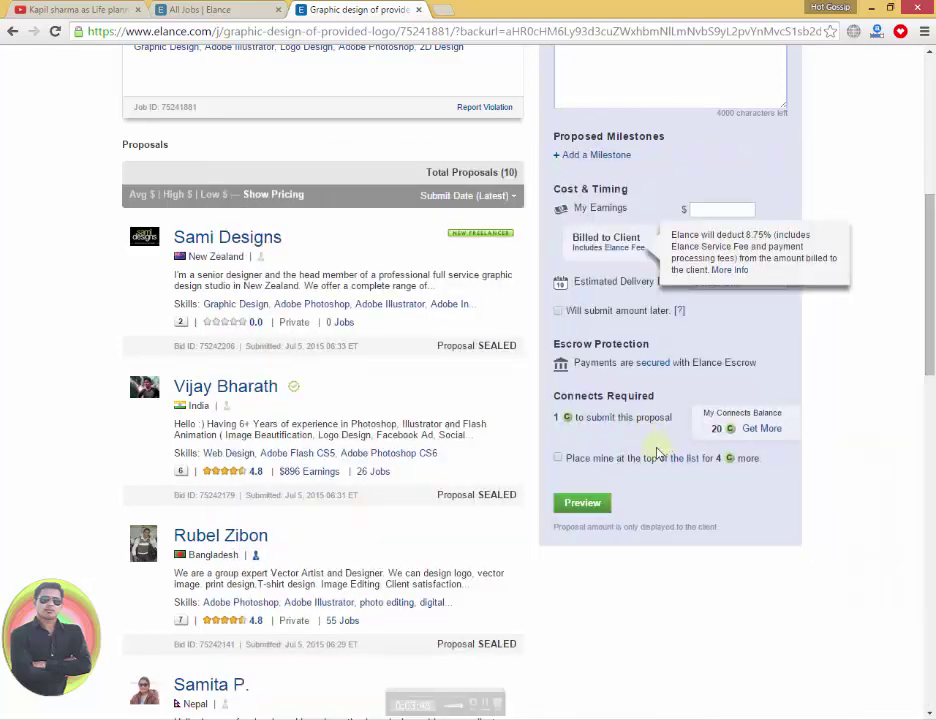
scroll(735, 514, "up", 5)
Select Sami Designs' proposal description and bring up the experience box's context menu
left_click(629, 219)
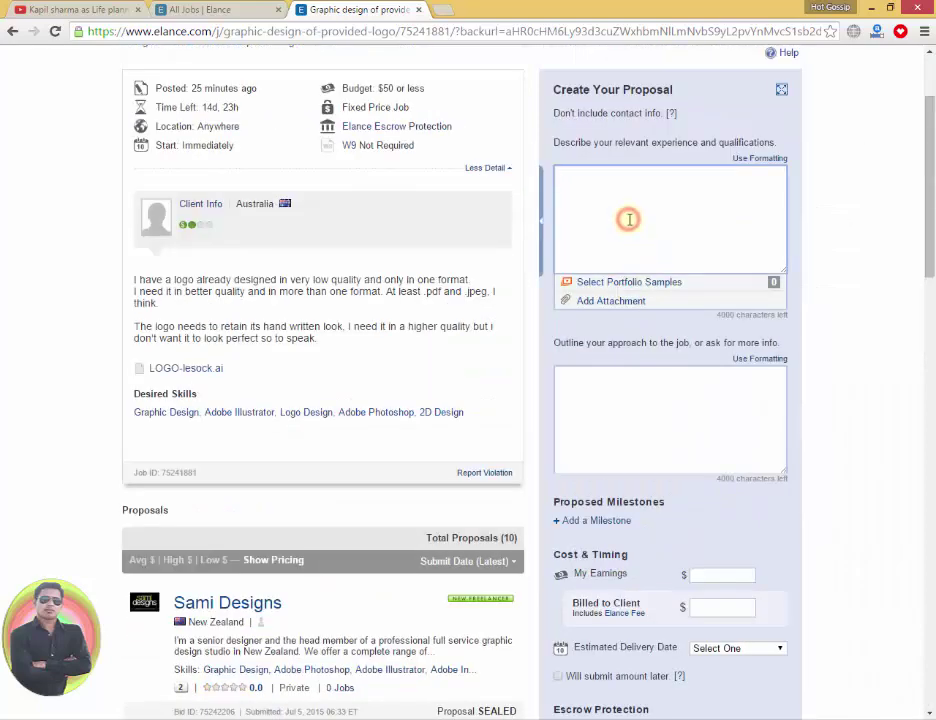
scroll(295, 495, "down", 5)
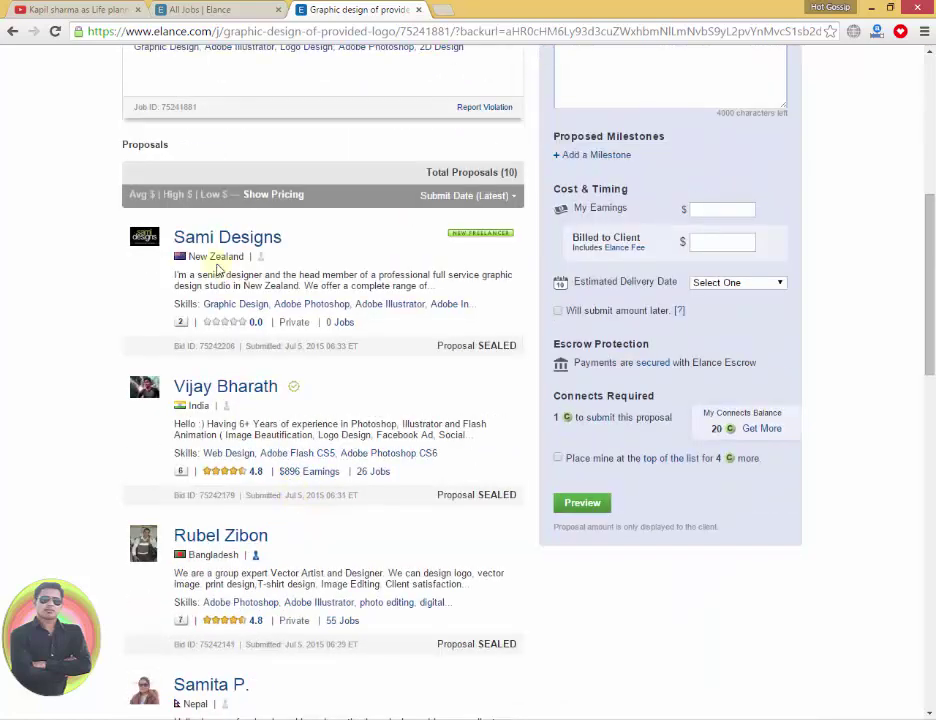
left_click_drag(174, 276, 418, 285)
key("ctrl+c")
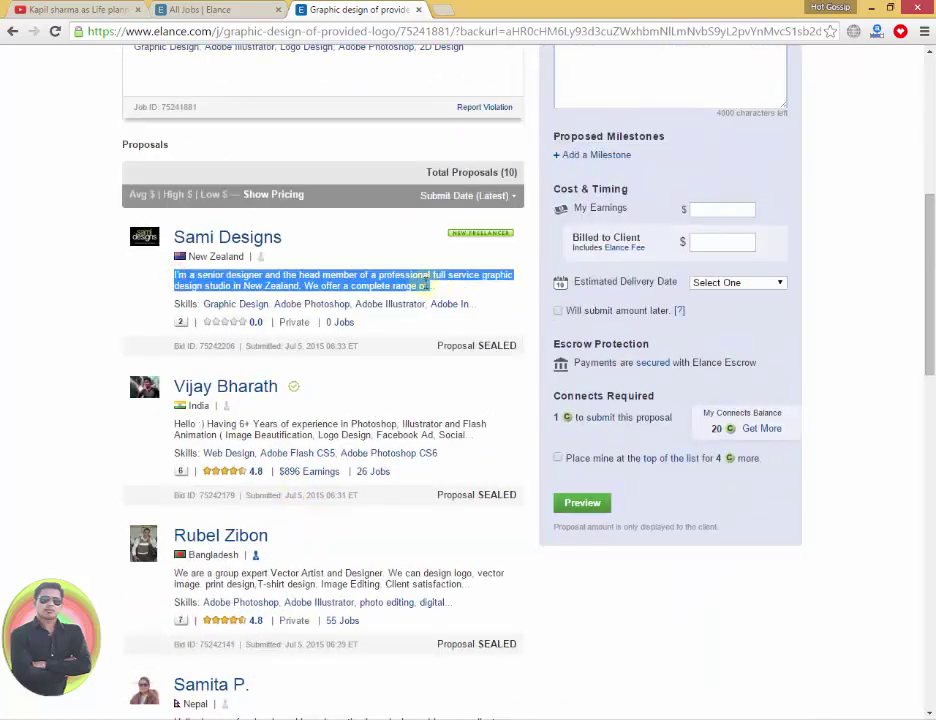
scroll(430, 360, "up", 3)
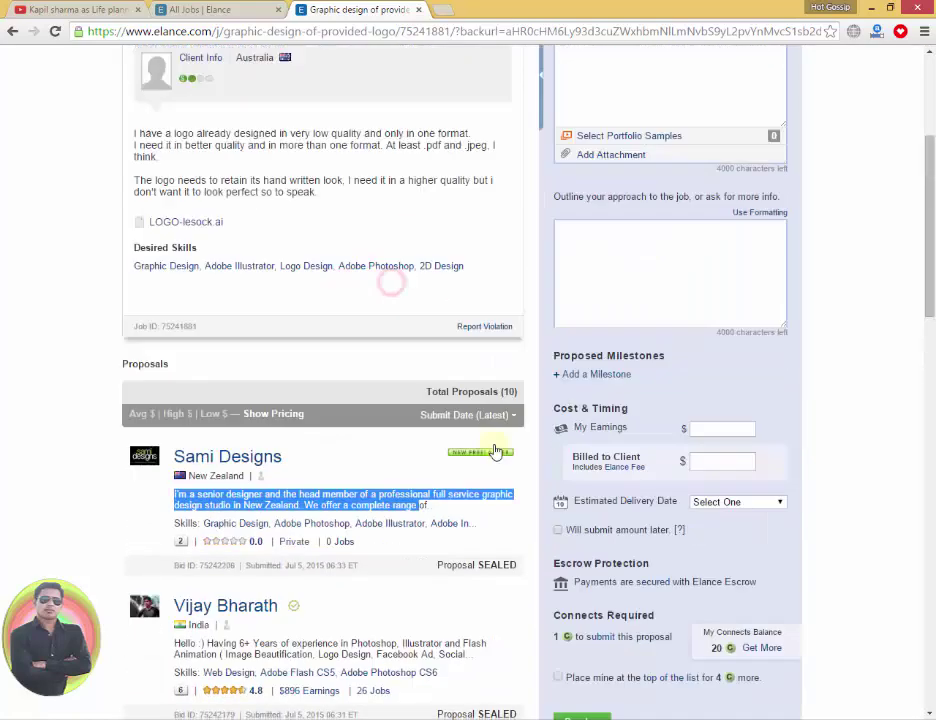
scroll(477, 447, "up", 4)
right_click(607, 339)
Paste the senior-designer description into the experience box and dismiss the Attachments dialog
left_click(648, 426)
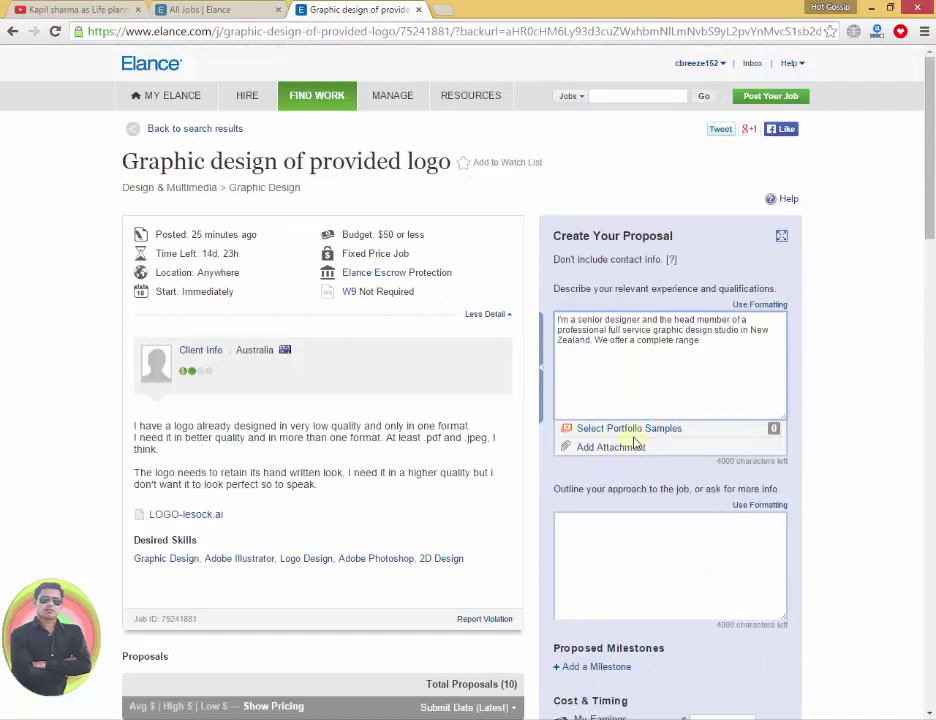
left_click(575, 448)
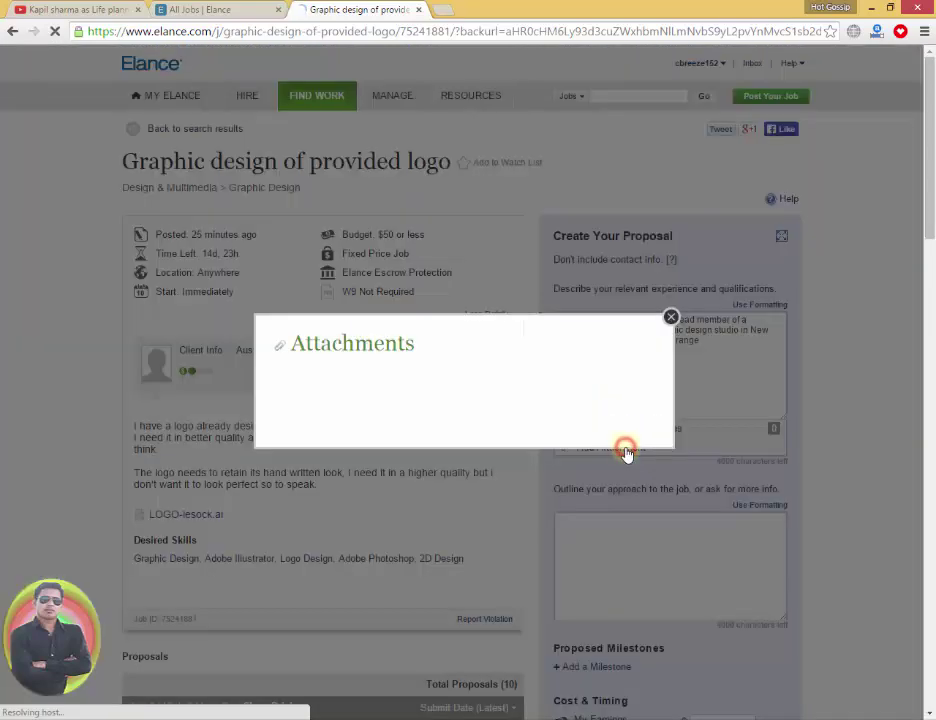
left_click(671, 317)
scroll(668, 476, "down", 1)
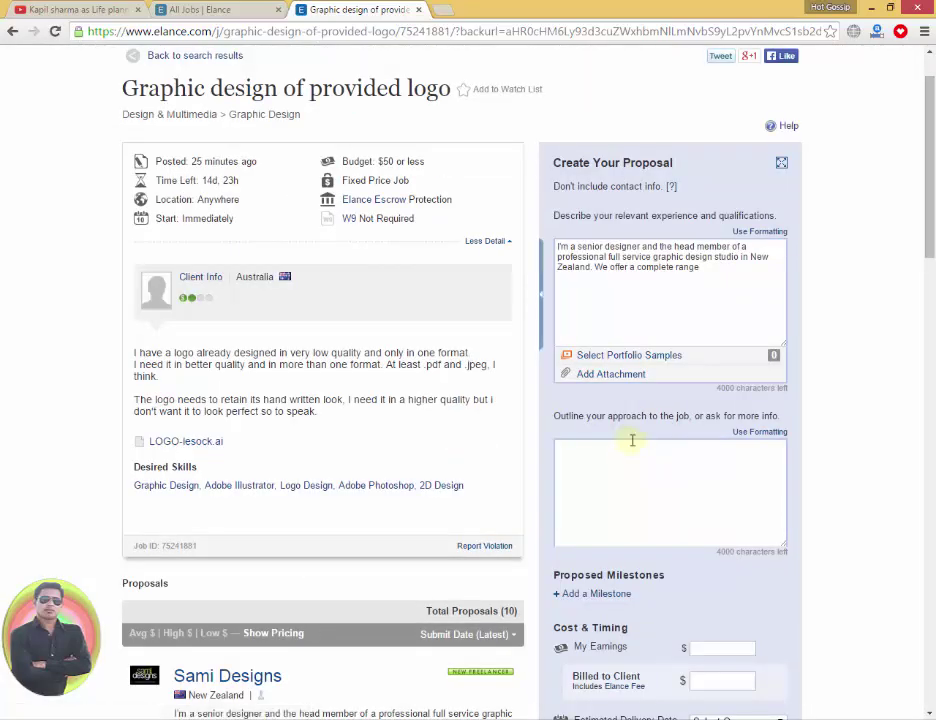
left_click(741, 487)
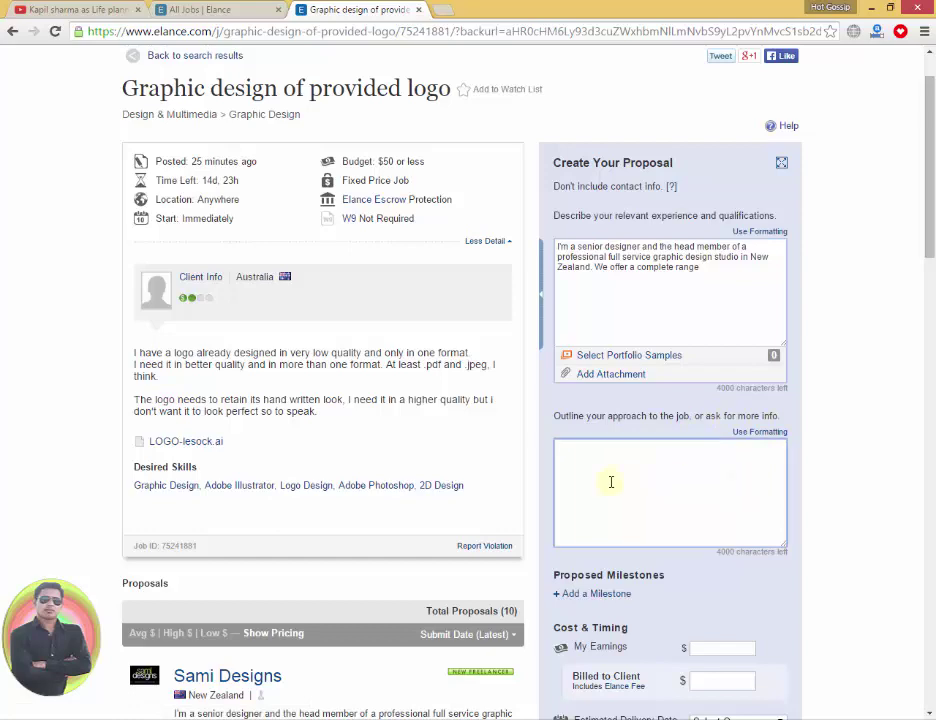
scroll(610, 484, "down", 3)
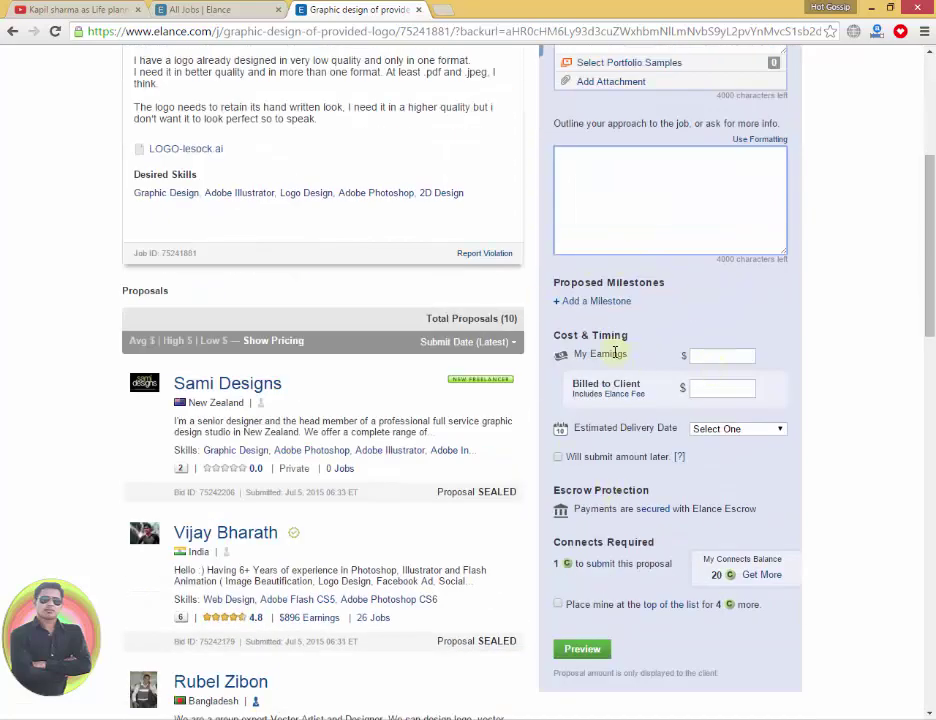
left_click(722, 356)
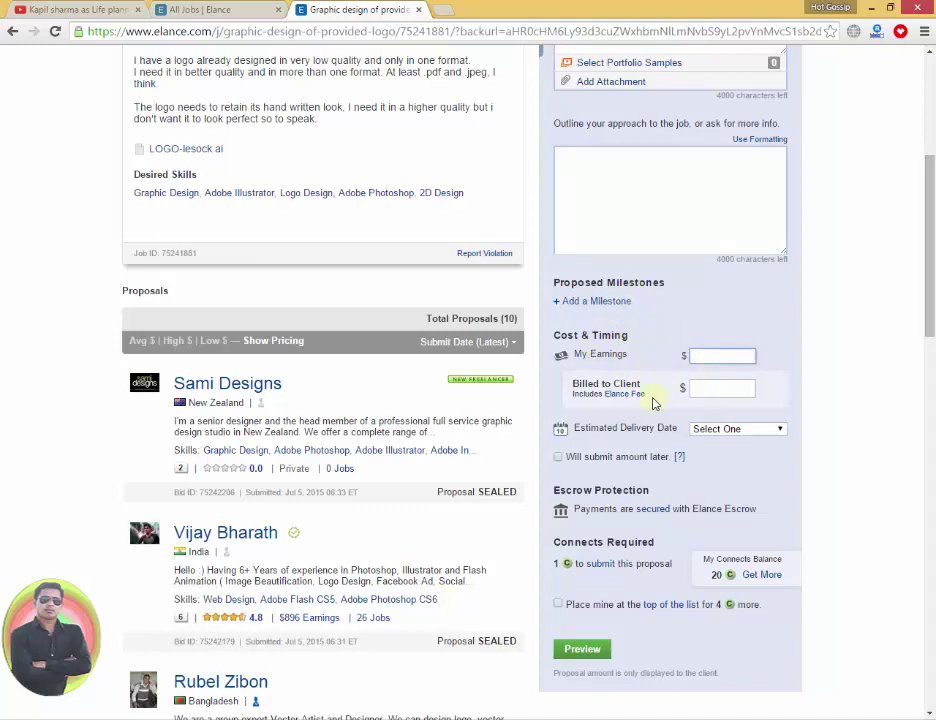
Set the Estimated Delivery Date to Within 3 days
left_click(707, 389)
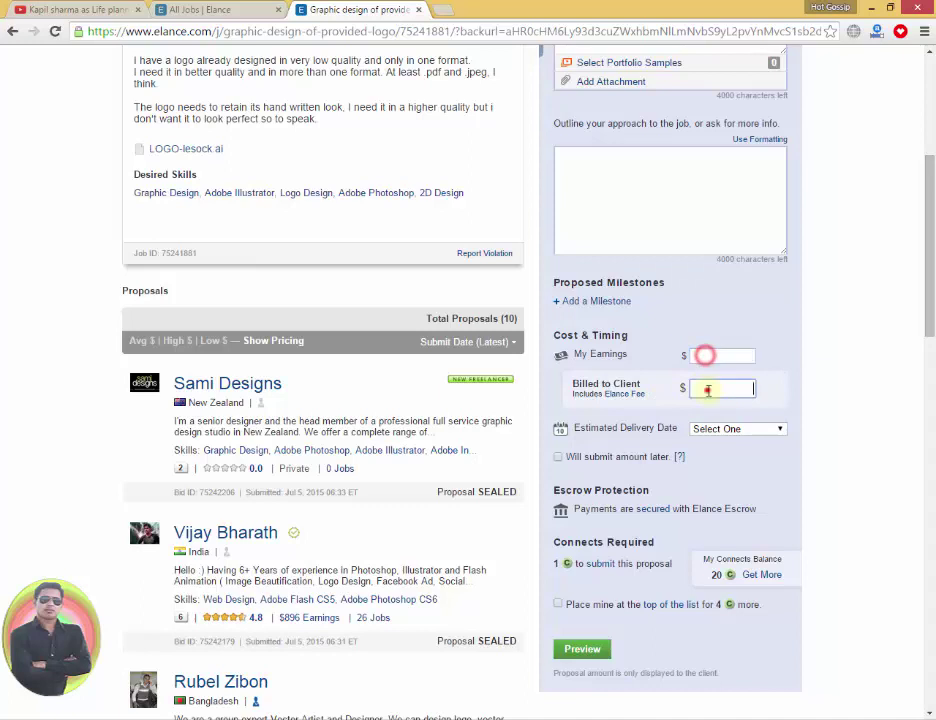
left_click(707, 389)
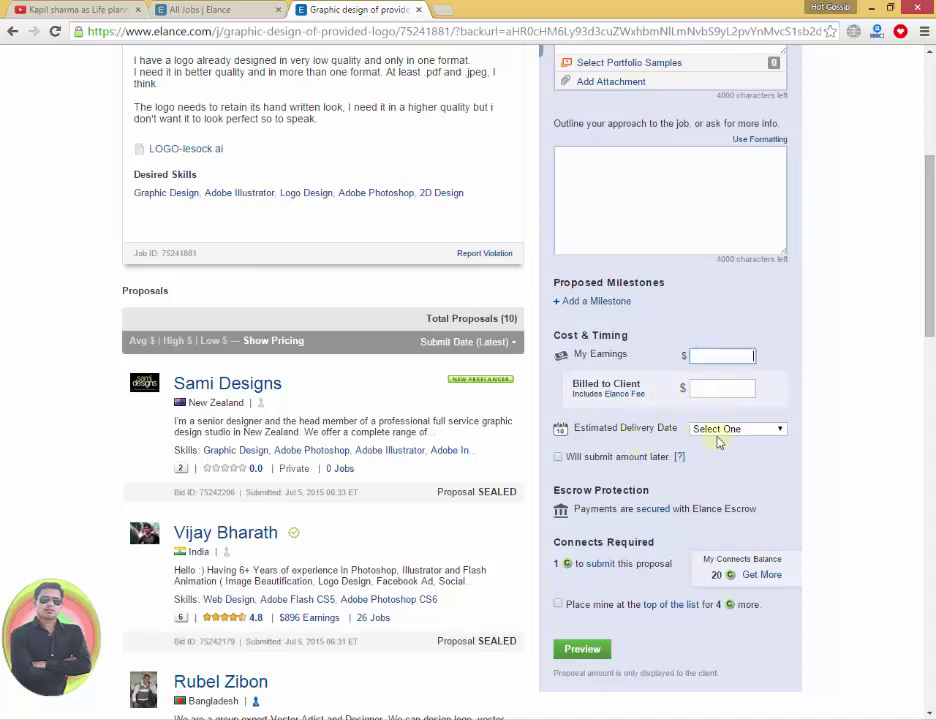
left_click(748, 431)
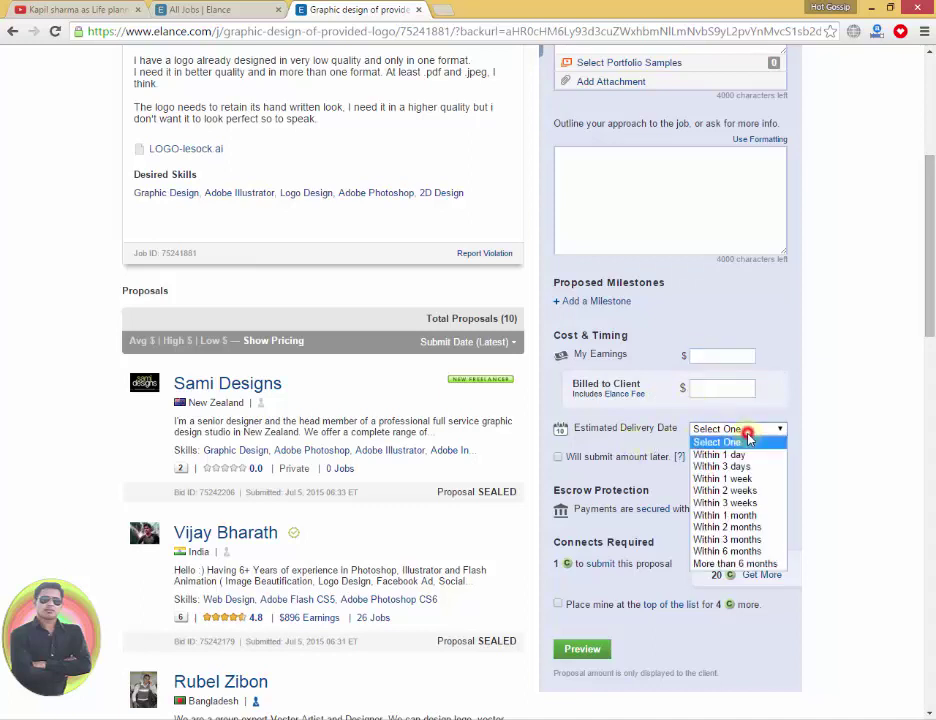
left_click(748, 480)
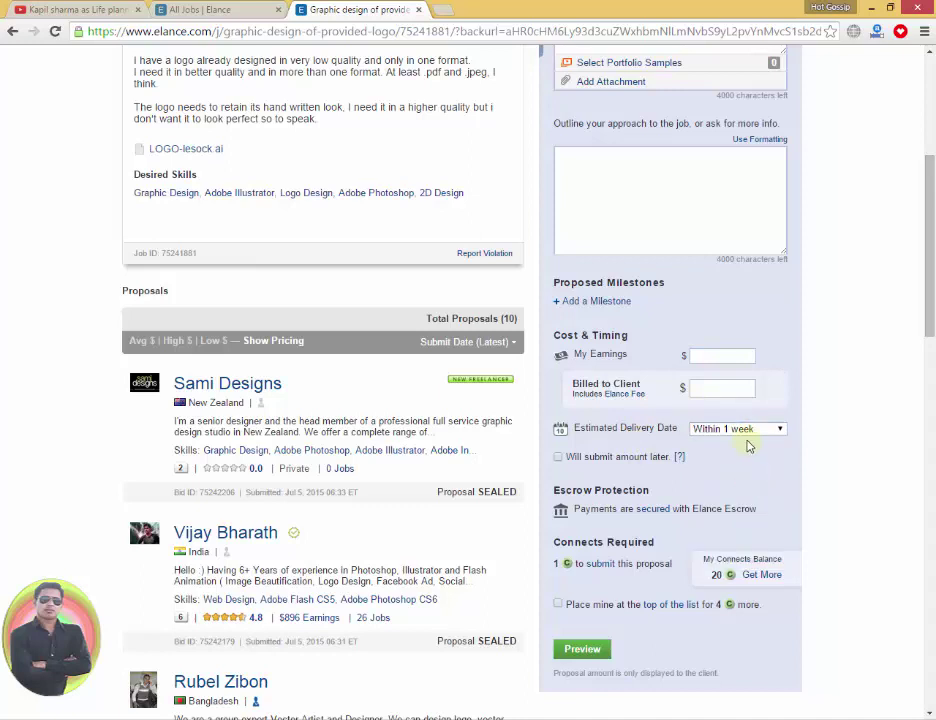
left_click(747, 436)
left_click(742, 467)
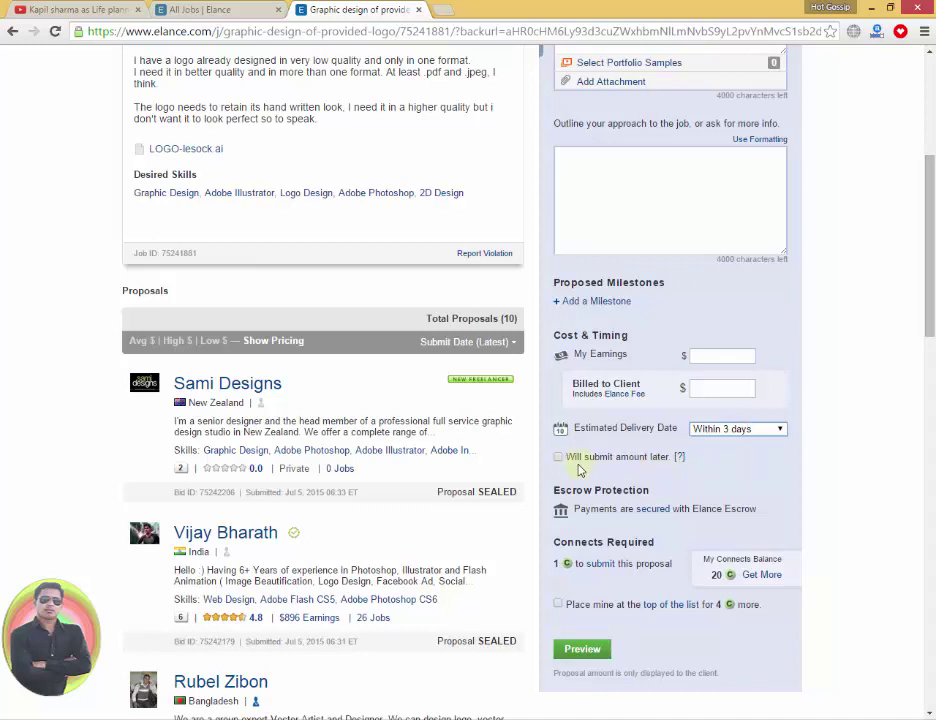
Toggle 'Will submit amount later' on and off, keeping the amount in this proposal
left_click(559, 459)
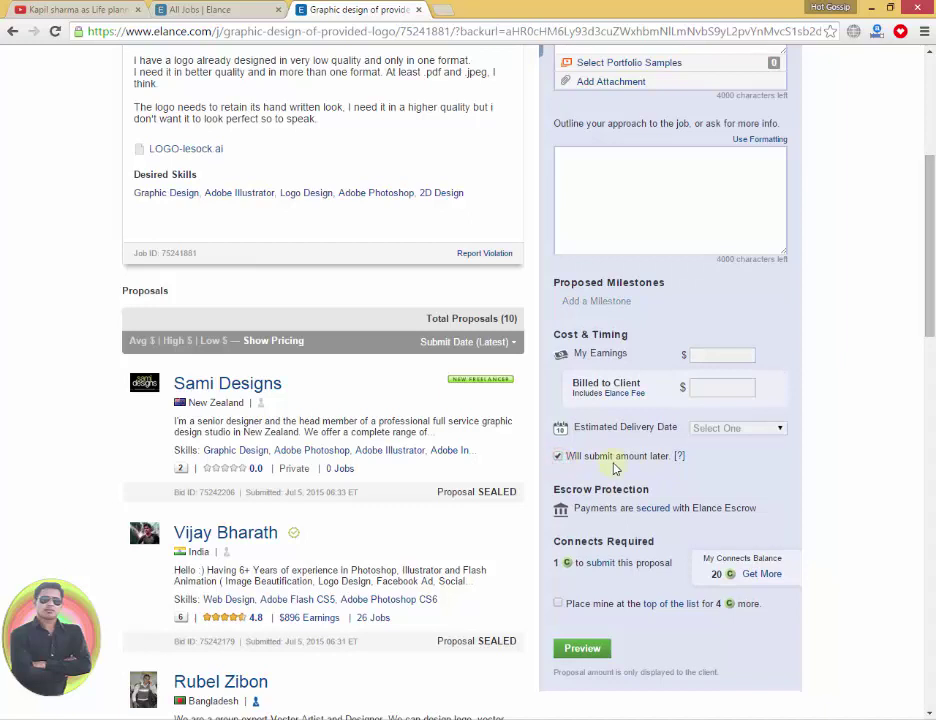
left_click(557, 459)
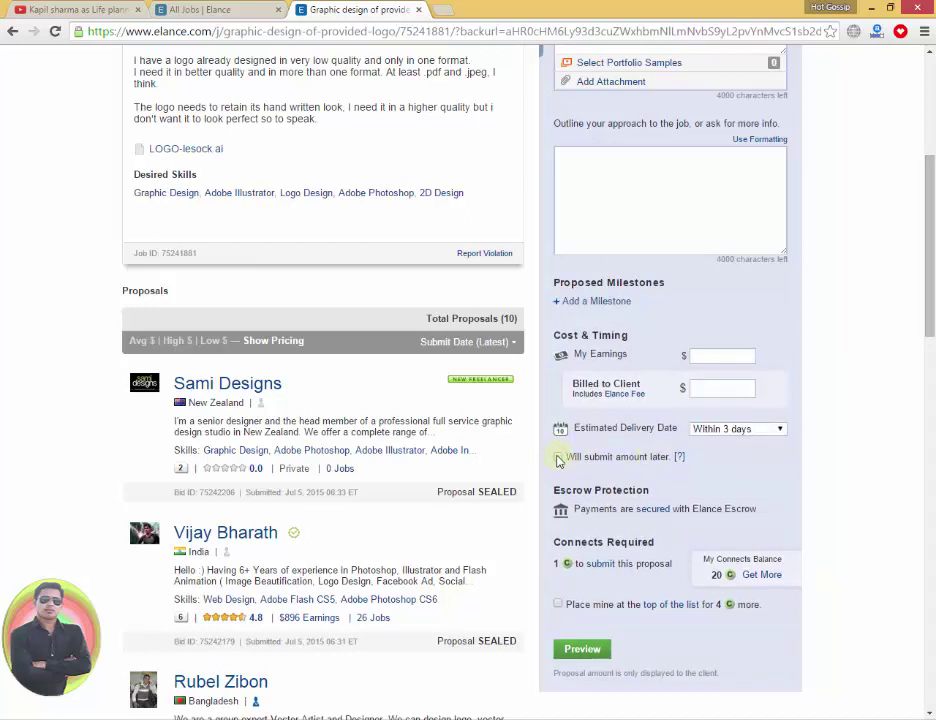
left_click(558, 457)
left_click(558, 457)
scroll(697, 446, "down", 1)
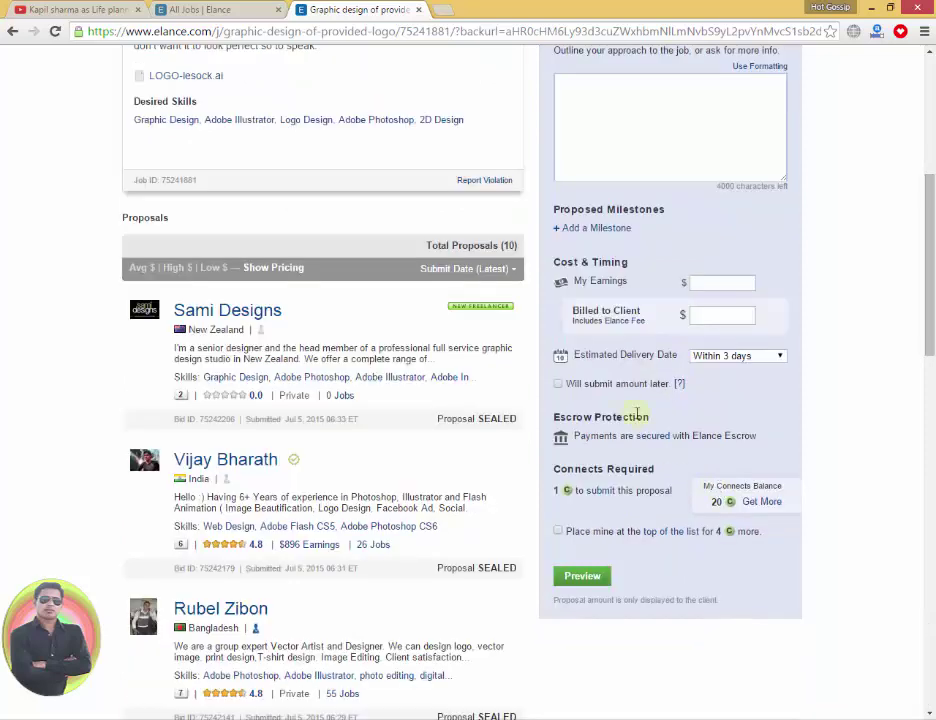
Paste the senior-designer description into the approach box
scroll(704, 440, "up", 2)
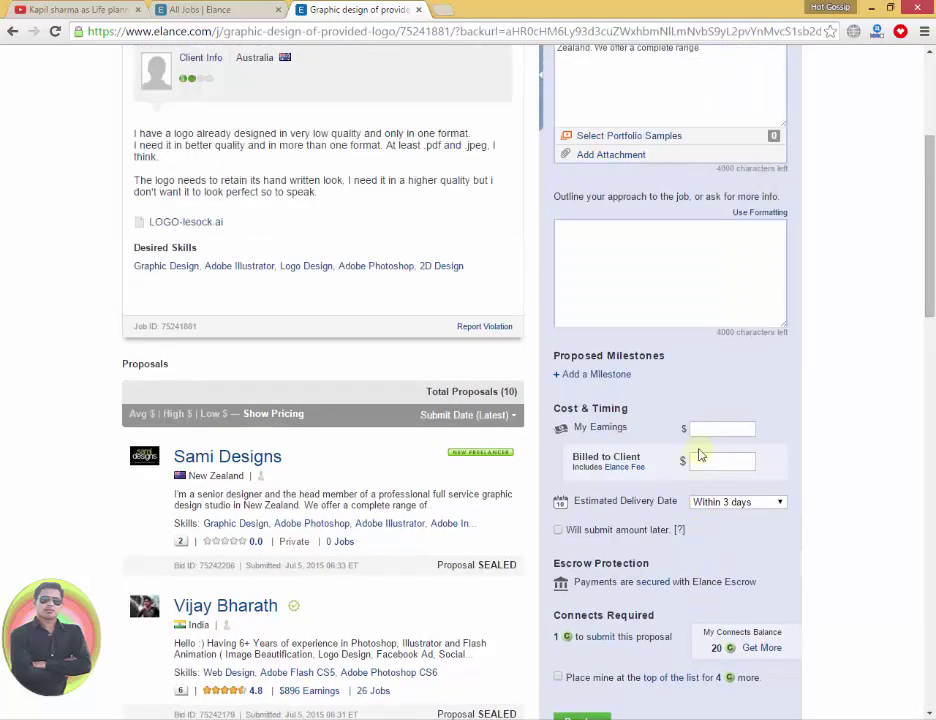
left_click(612, 250)
right_click(612, 250)
left_click(662, 339)
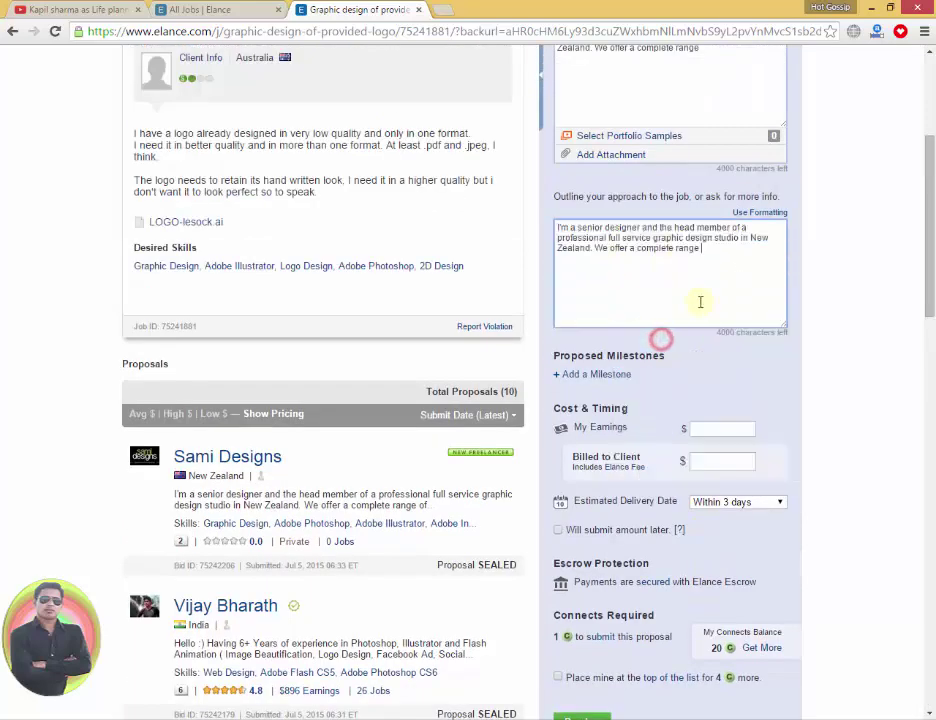
left_click(714, 432)
type("22")
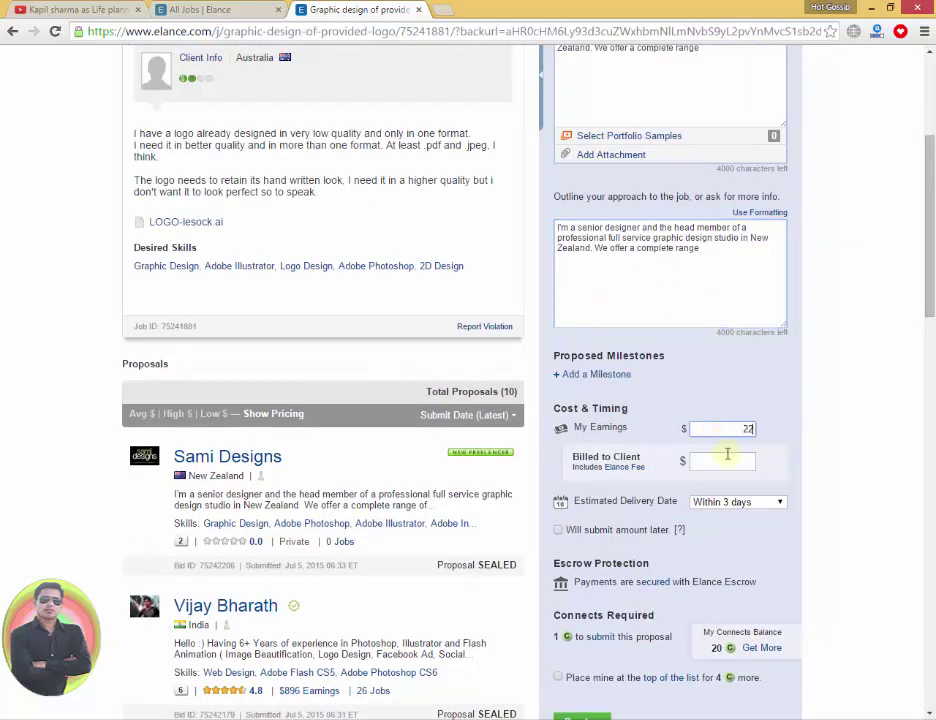
left_click(728, 457)
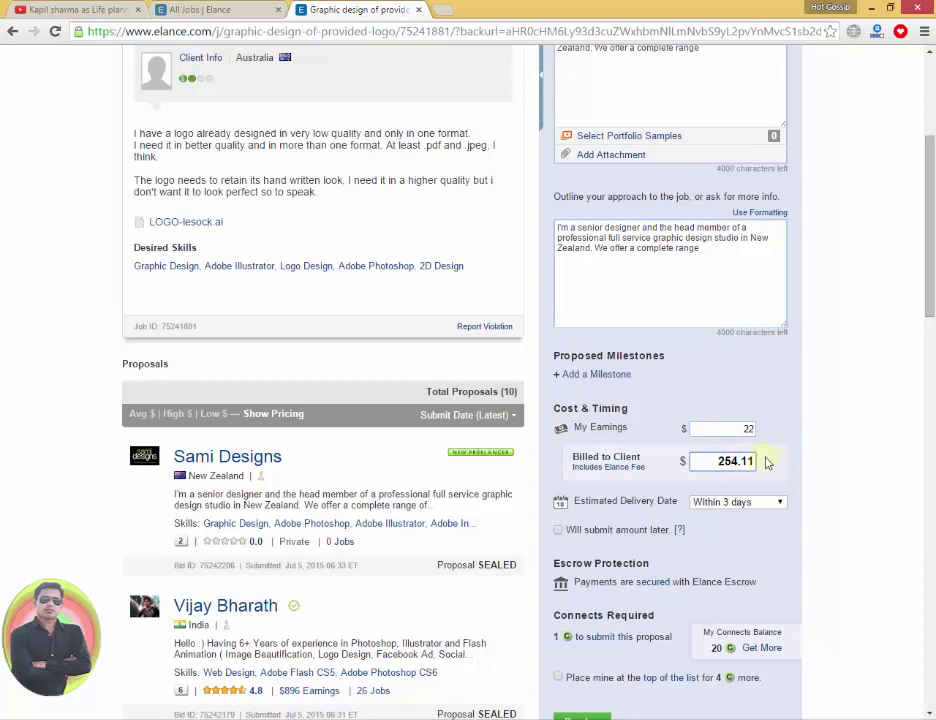
Set My Earnings to 40.00 so Billed to Client updates to 43.84
left_click(731, 428)
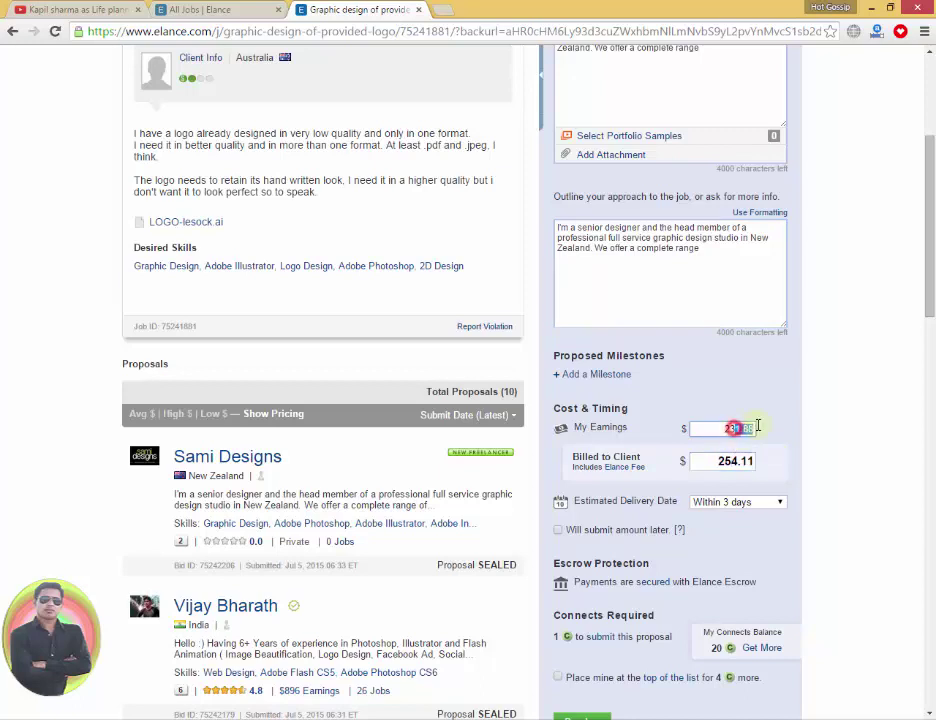
left_click_drag(700, 428, 762, 427)
scroll(762, 430, "up", 3)
scroll(762, 430, "down", 3)
type("40")
left_click(778, 430)
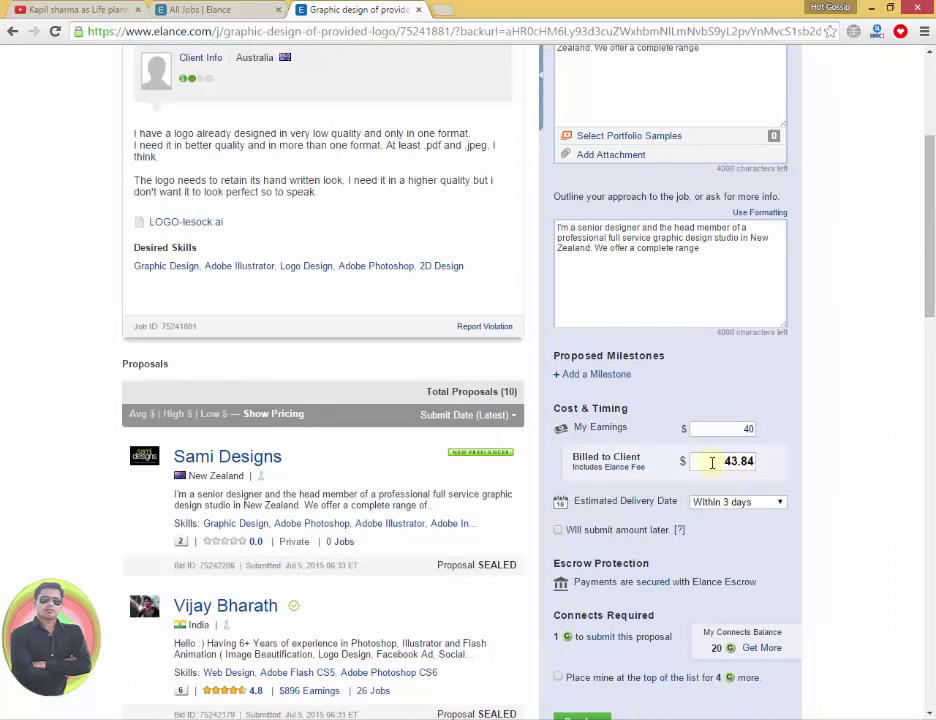
left_click(726, 461)
double_click(745, 429)
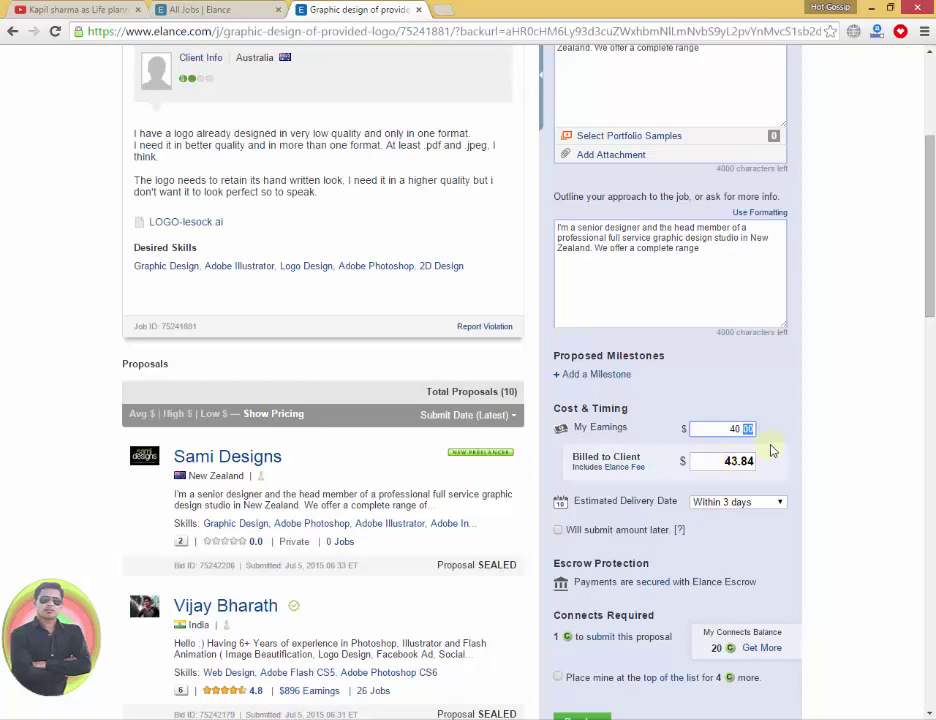
left_click(776, 438)
scroll(785, 495, "down", 2)
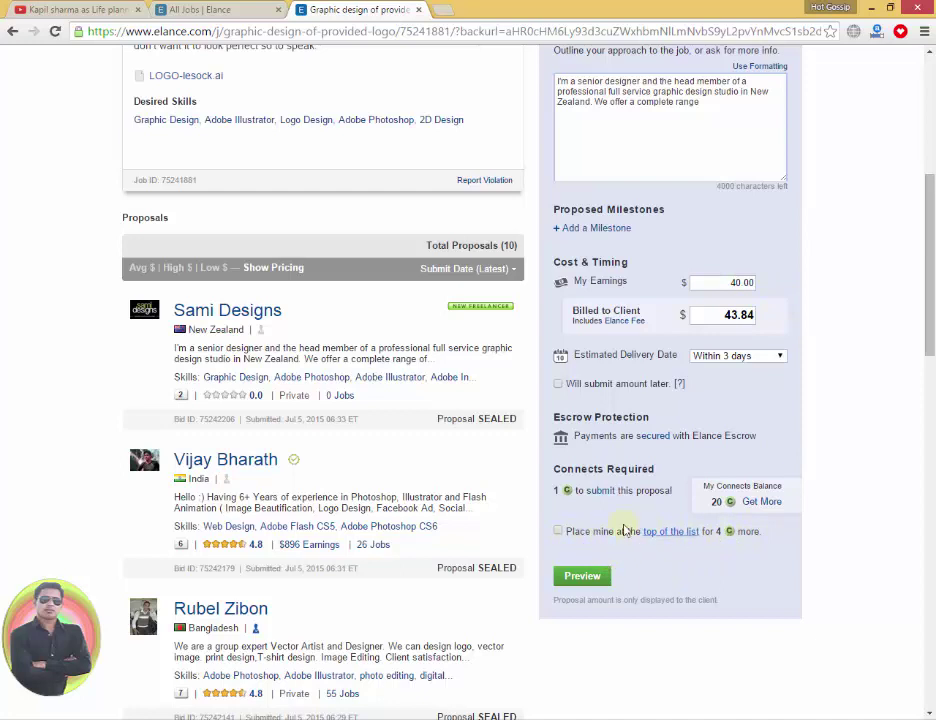
Preview the proposal, reviewing $40.00 earnings and 3-day delivery, down to Submit Proposal
left_click(585, 577)
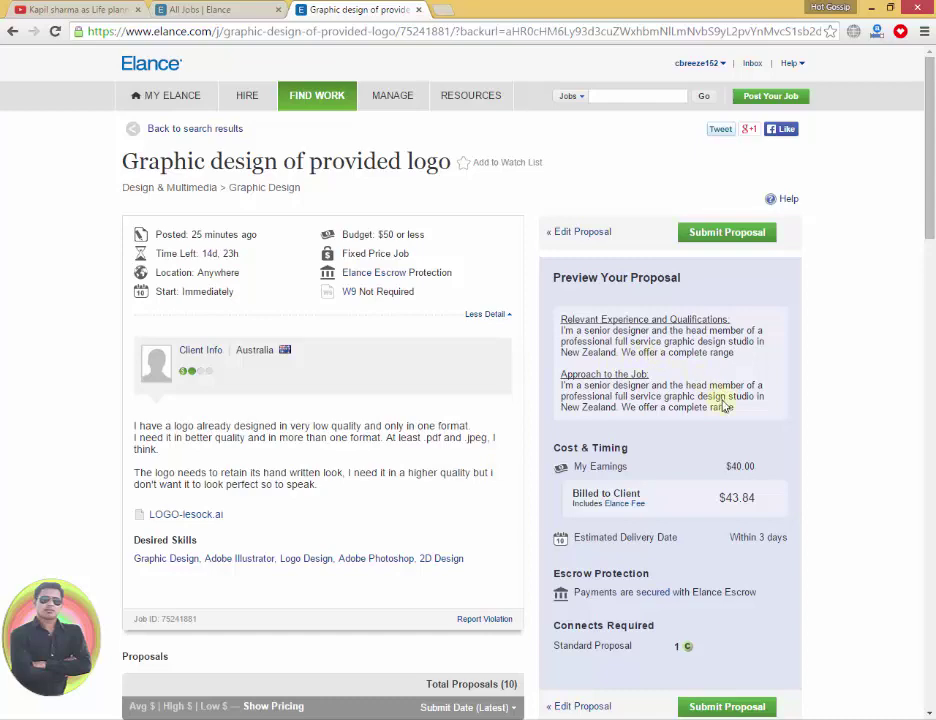
scroll(850, 487, "down", 3)
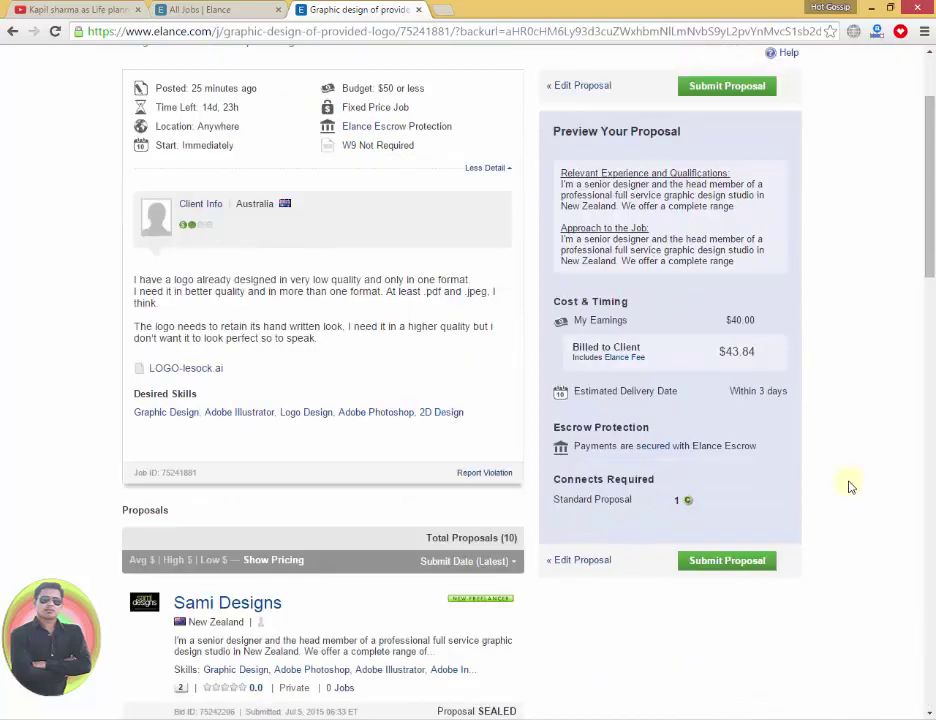
scroll(850, 487, "up", 3)
left_click(740, 409)
left_click_drag(740, 413, 560, 325)
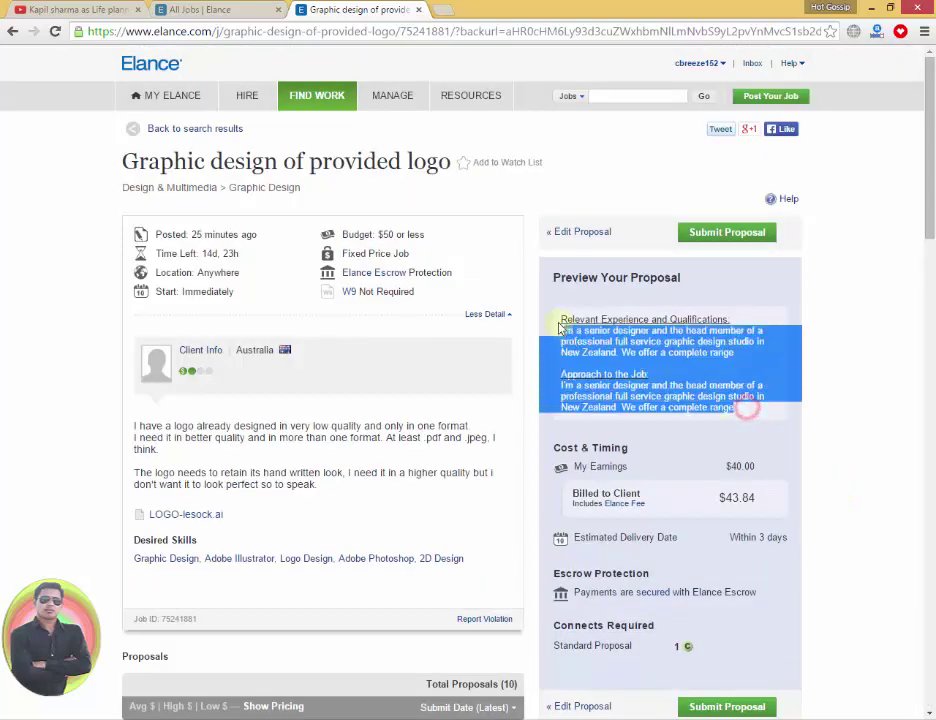
left_click(757, 353)
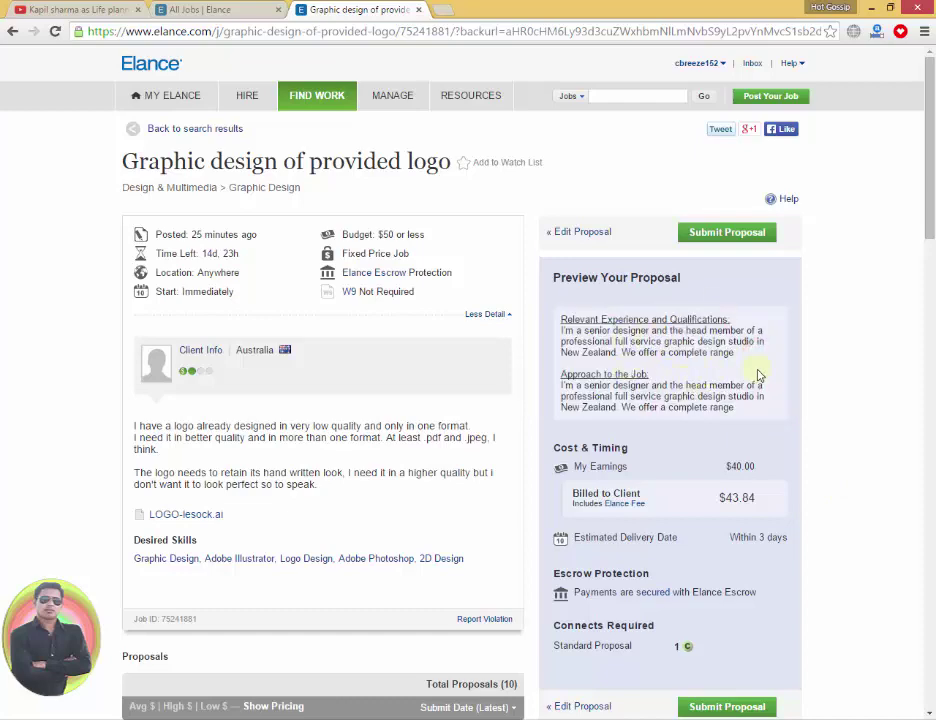
scroll(760, 400, "down", 2)
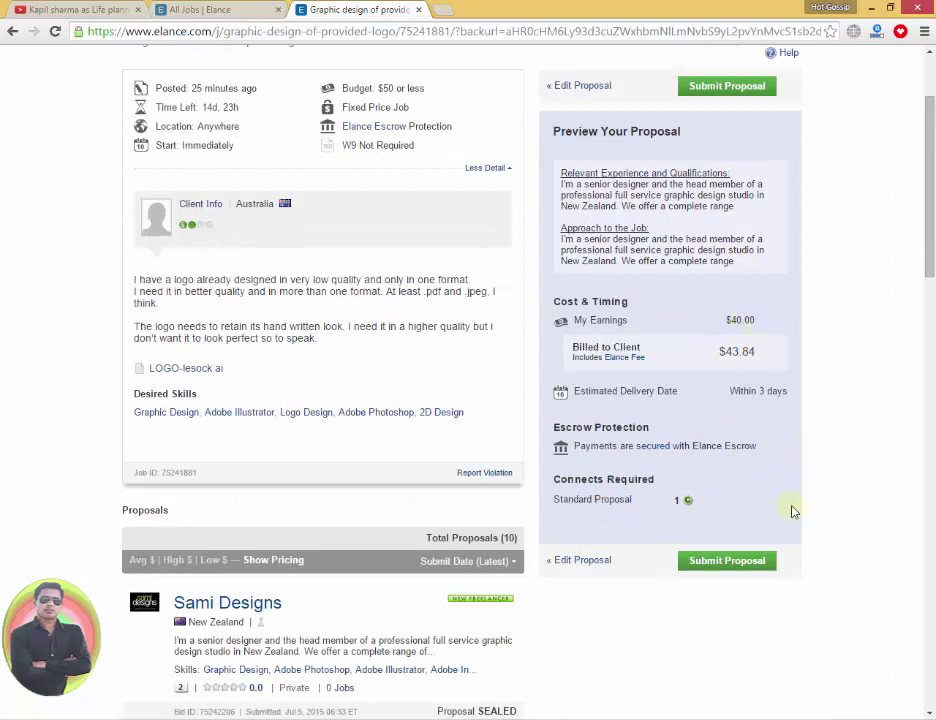
Submit the proposal for the logo job
left_click(728, 560)
scroll(385, 603, "down", 2)
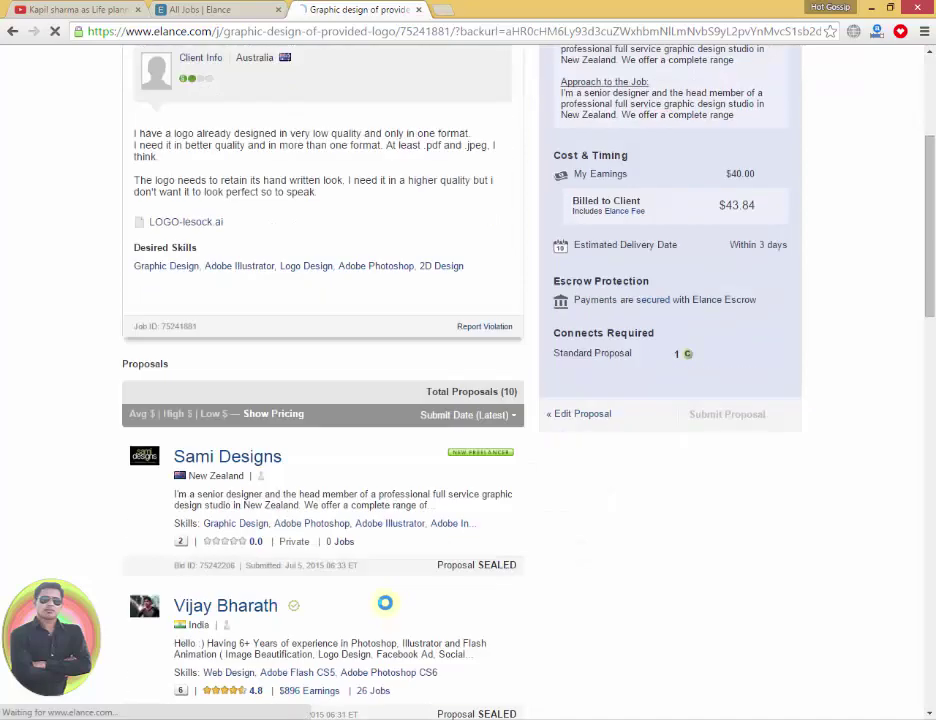
scroll(385, 603, "down", 2)
scroll(305, 645, "down", 5)
scroll(313, 633, "down", 1)
scroll(316, 635, "down", 4)
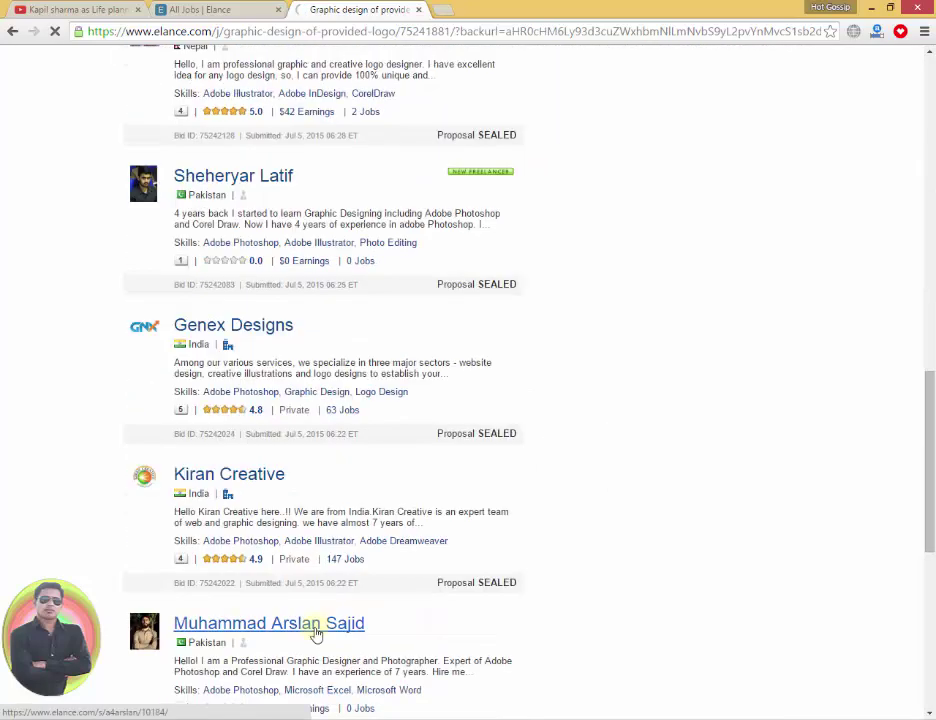
scroll(313, 630, "down", 4)
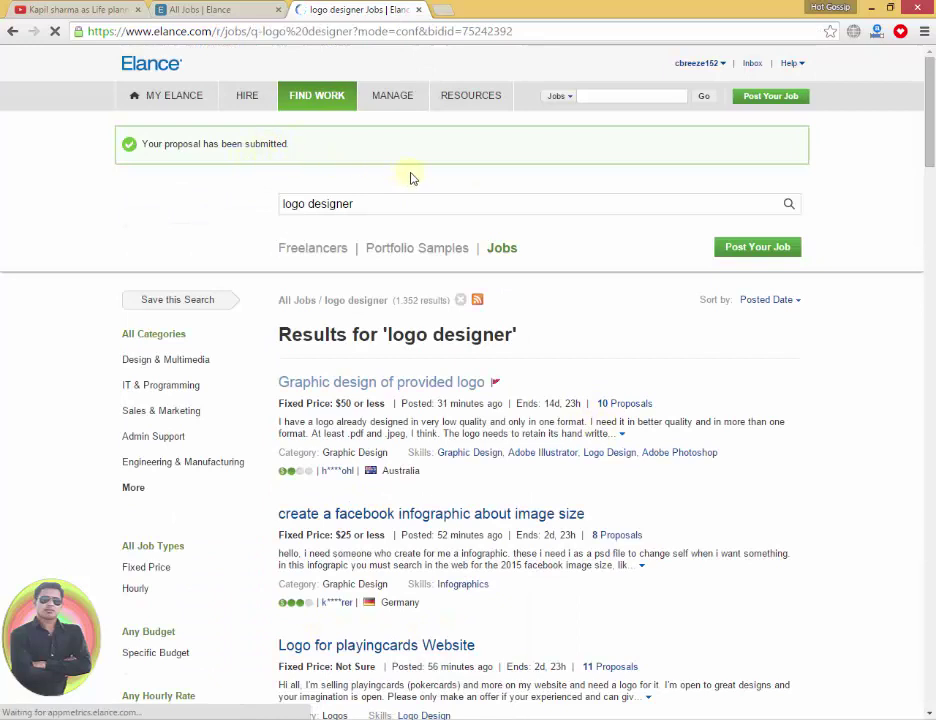
Reopen 'Graphic design of provided logo' and find the sealed $43.84 bid among 13 proposals
left_click(433, 386)
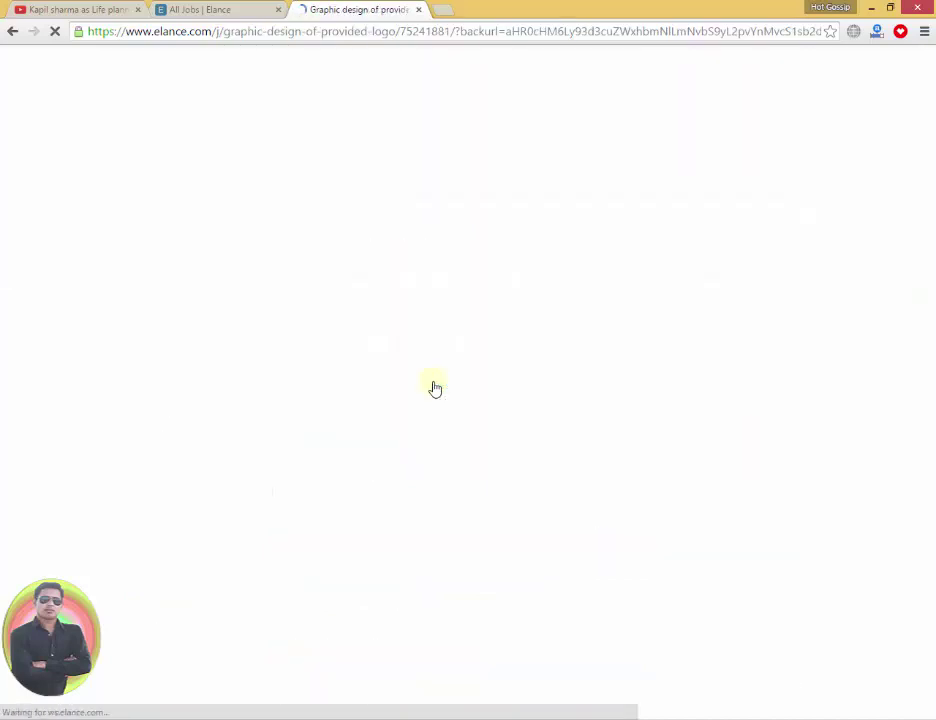
scroll(857, 394, "down", 1)
scroll(857, 394, "down", 2)
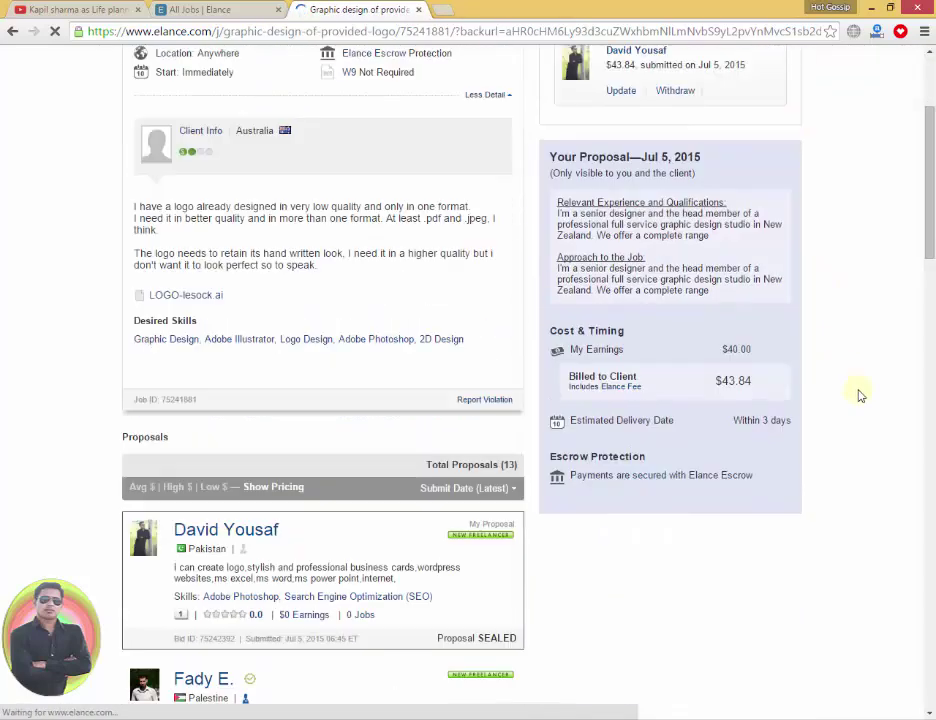
scroll(857, 394, "down", 4)
scroll(300, 180, "up", 3)
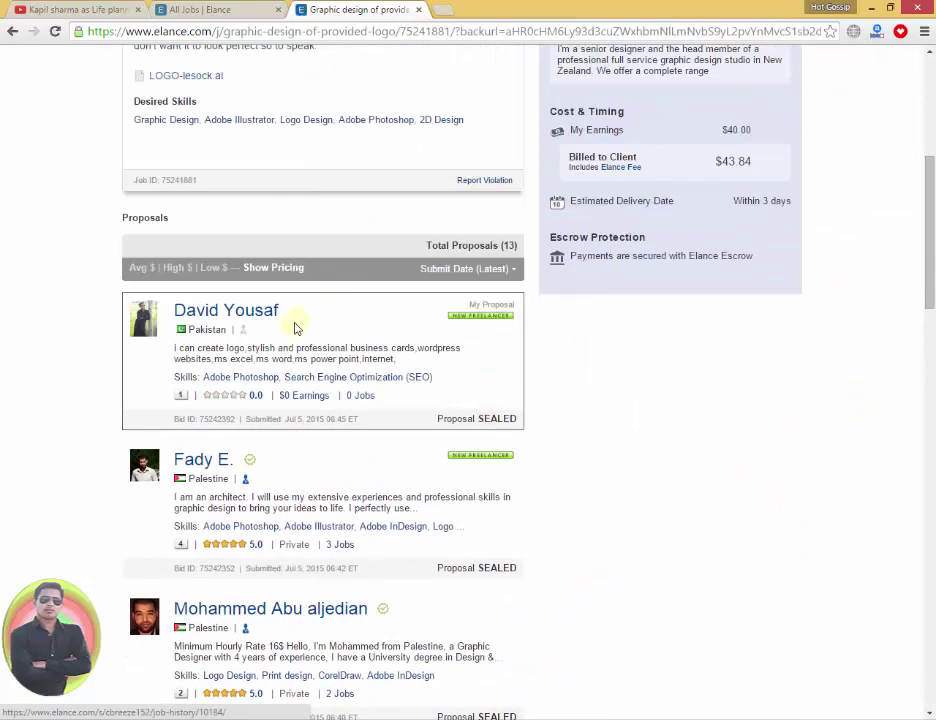
left_click_drag(280, 312, 165, 313)
scroll(252, 243, "up", 3)
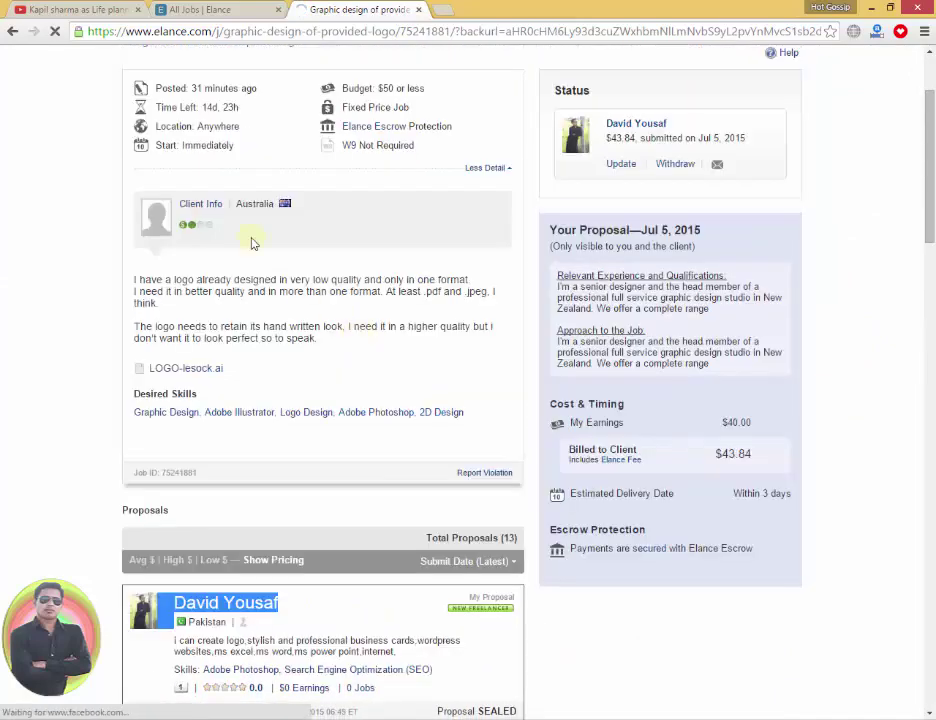
scroll(283, 184, "up", 2)
scroll(405, 288, "down", 4)
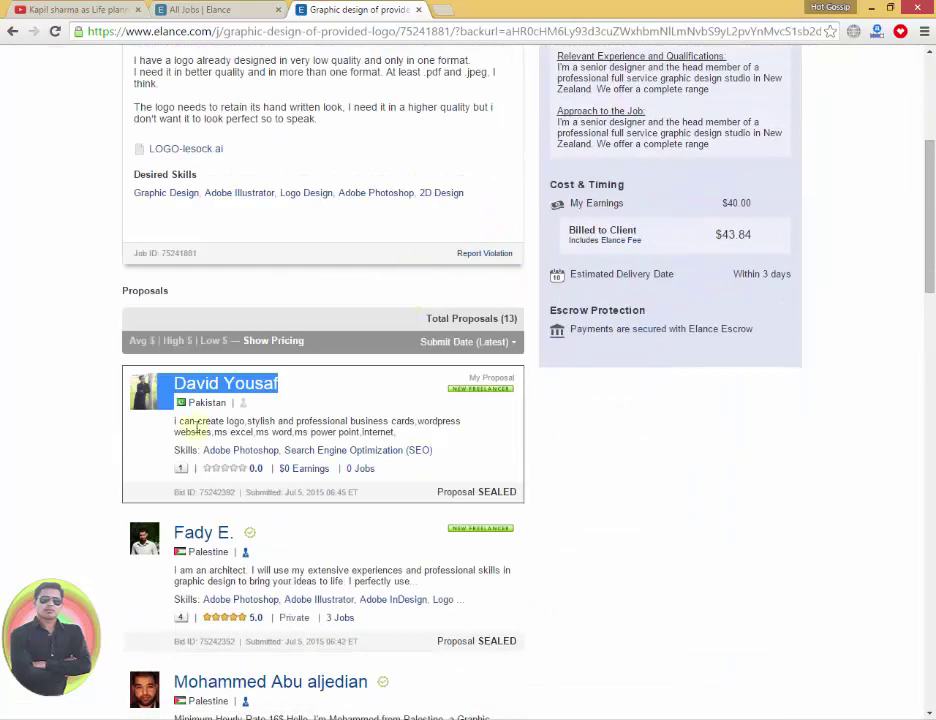
left_click(296, 389)
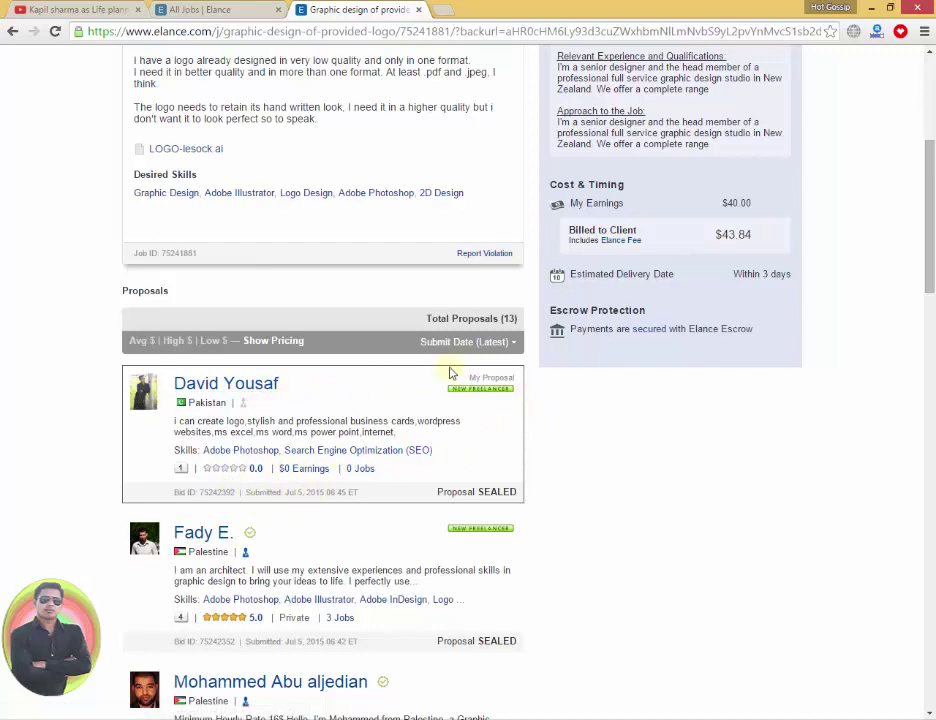
scroll(450, 375, "up", 1)
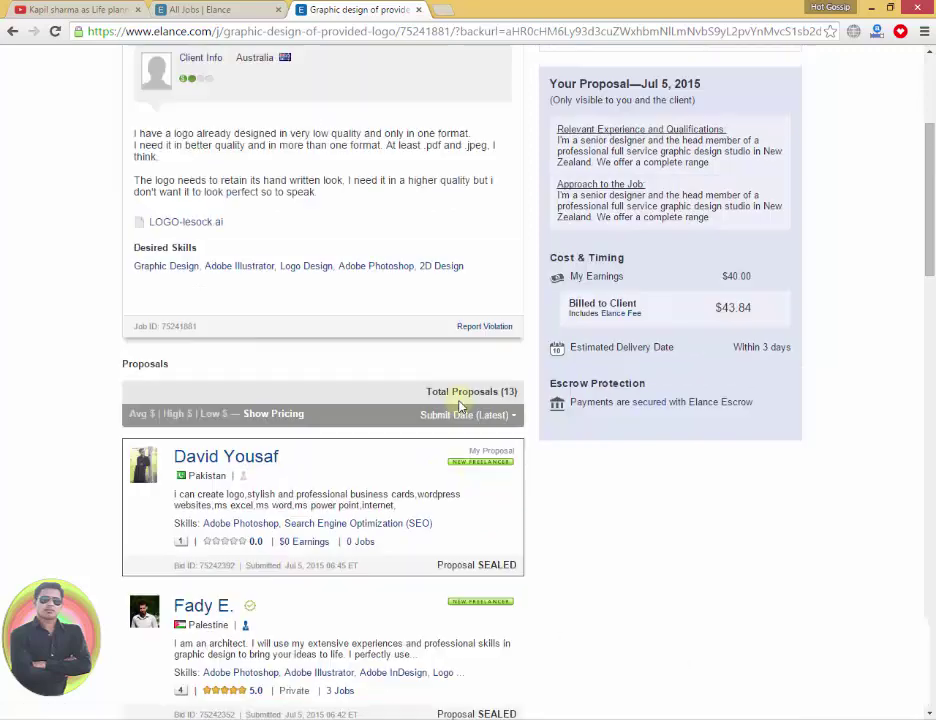
scroll(470, 392, "up", 4)
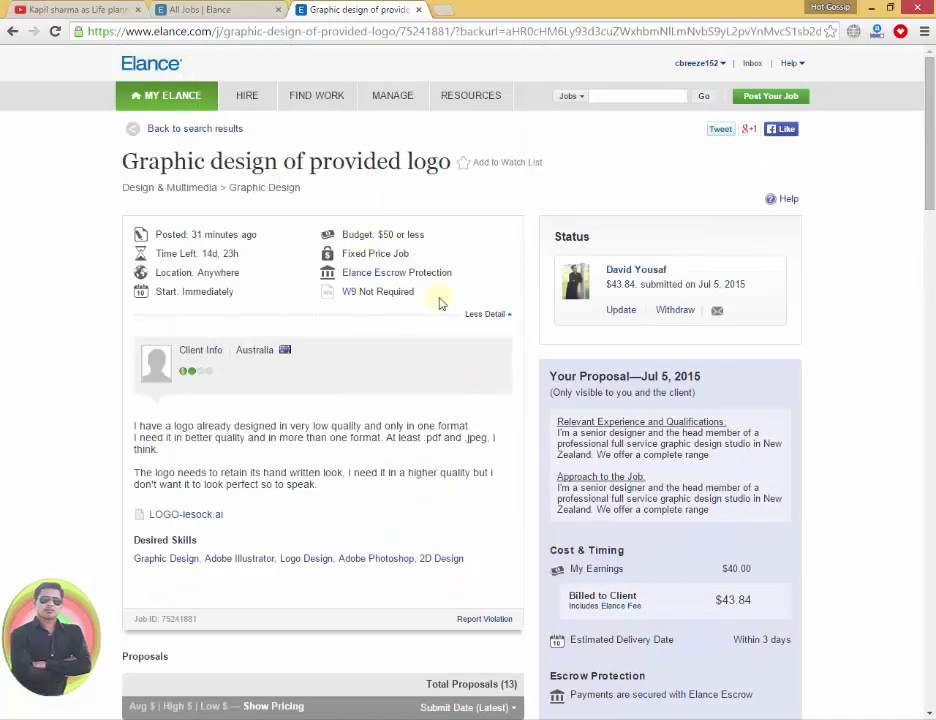
mouse_move(316, 95)
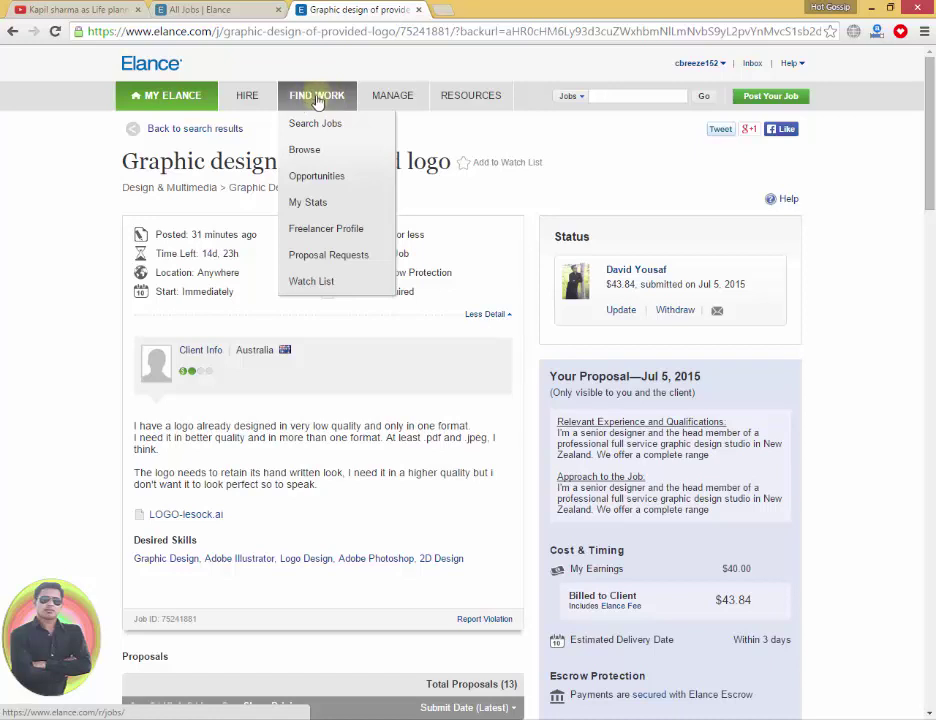
Go back from the logo job page to the All Jobs listing, now showing 21,953 results
left_click(326, 130)
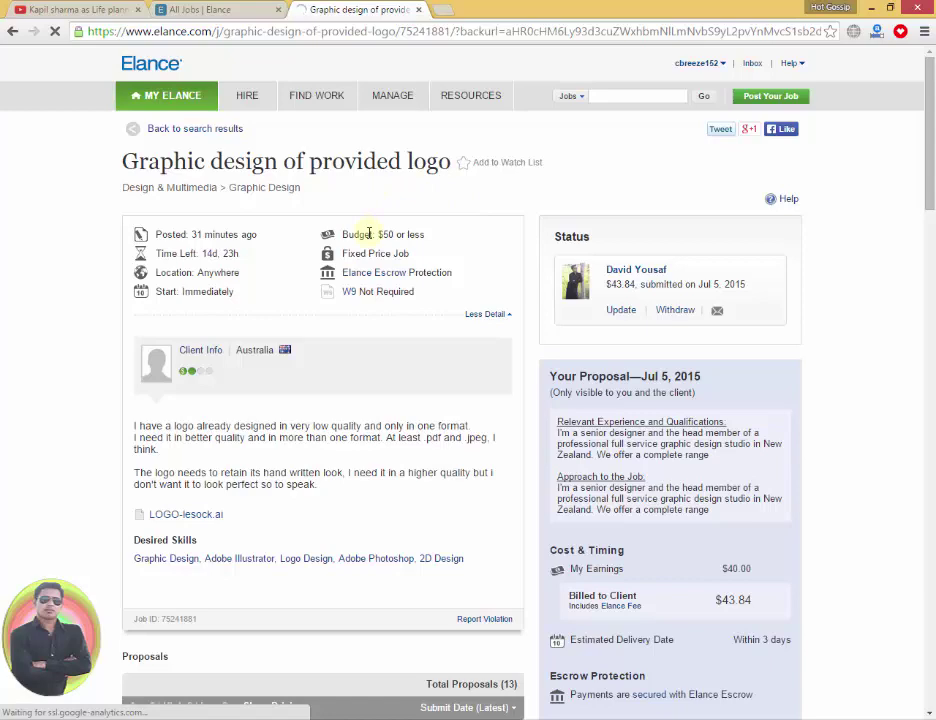
key("alt+Left")
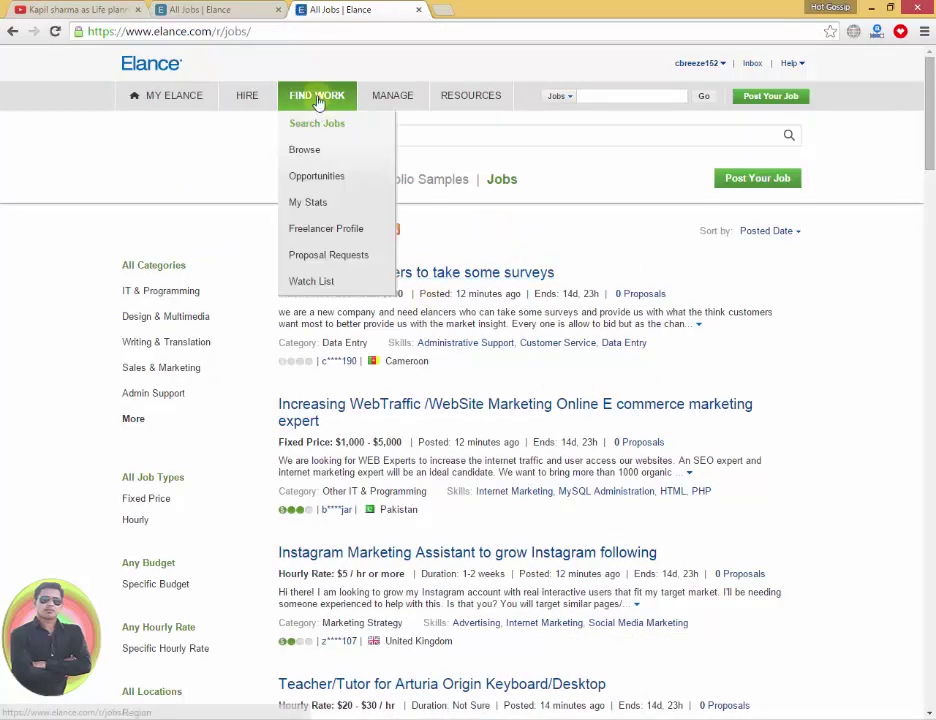
mouse_move(316, 95)
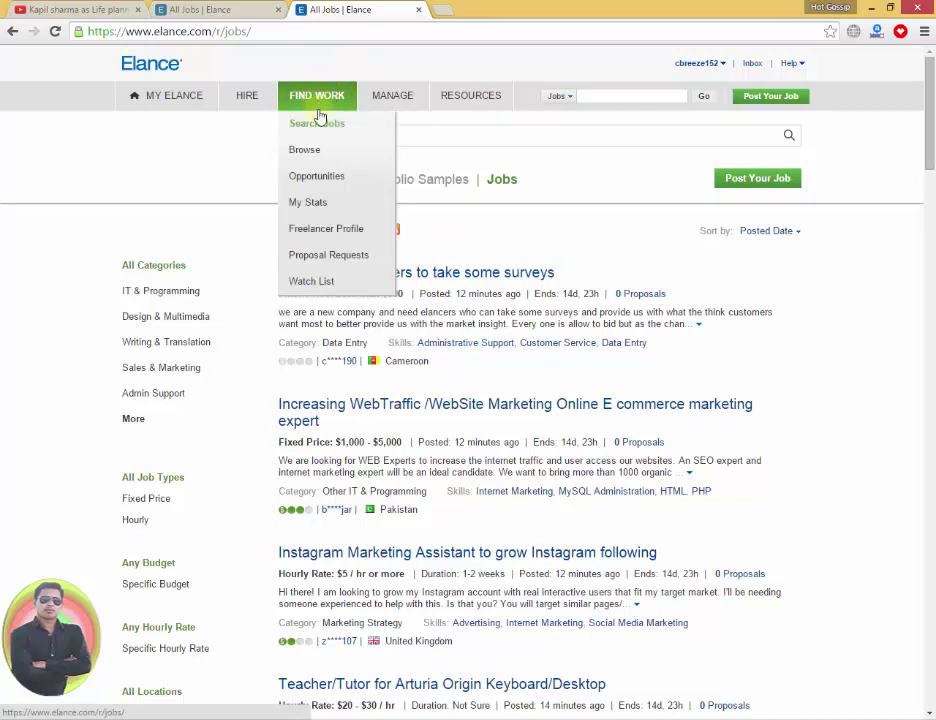
Reload the All Jobs listing and highlight the $500 price of the surveys job
left_click(286, 125)
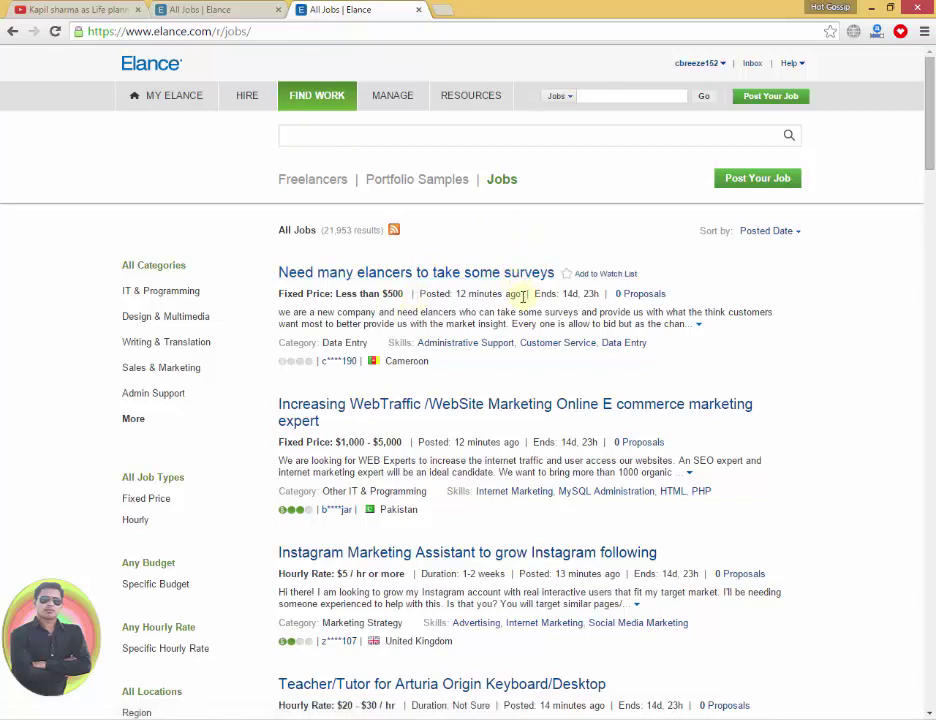
mouse_move(415, 425)
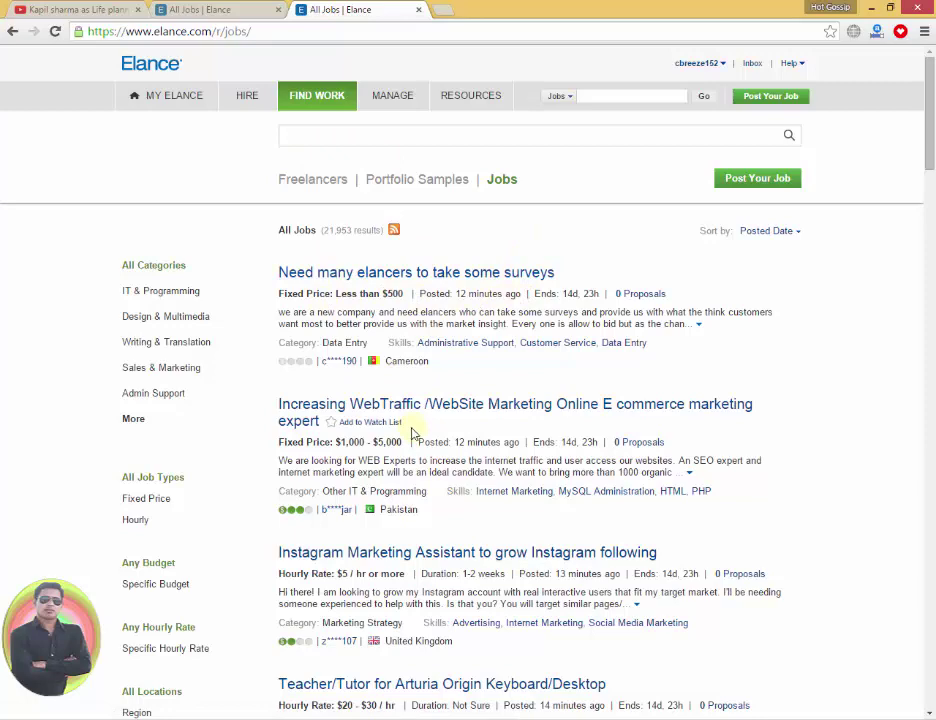
scroll(434, 538, "down", 2)
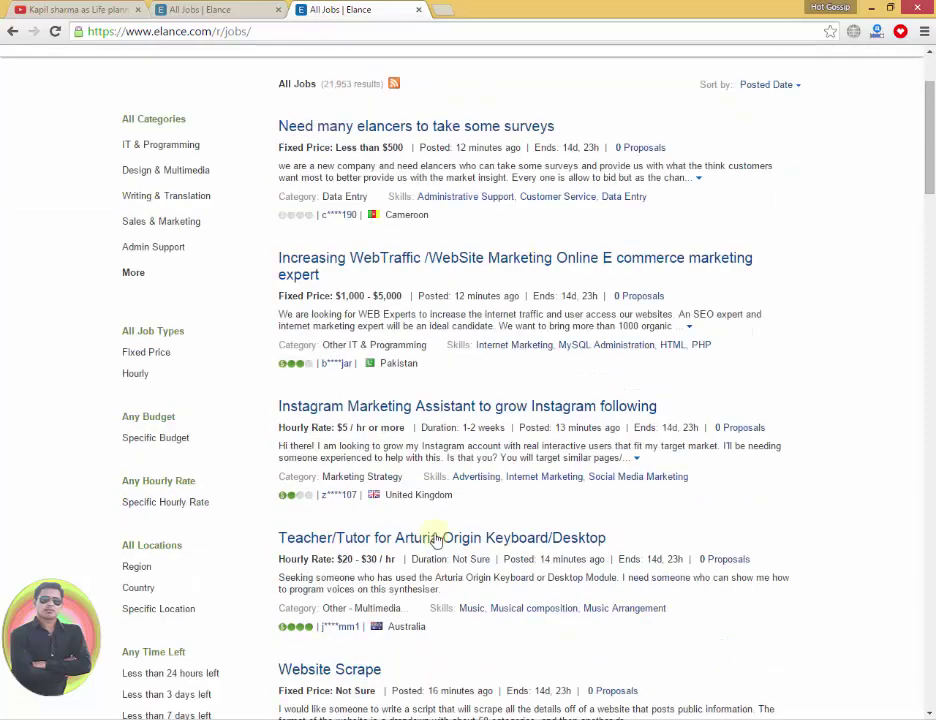
scroll(436, 540, "down", 2)
scroll(445, 595, "up", 2)
scroll(439, 539, "up", 2)
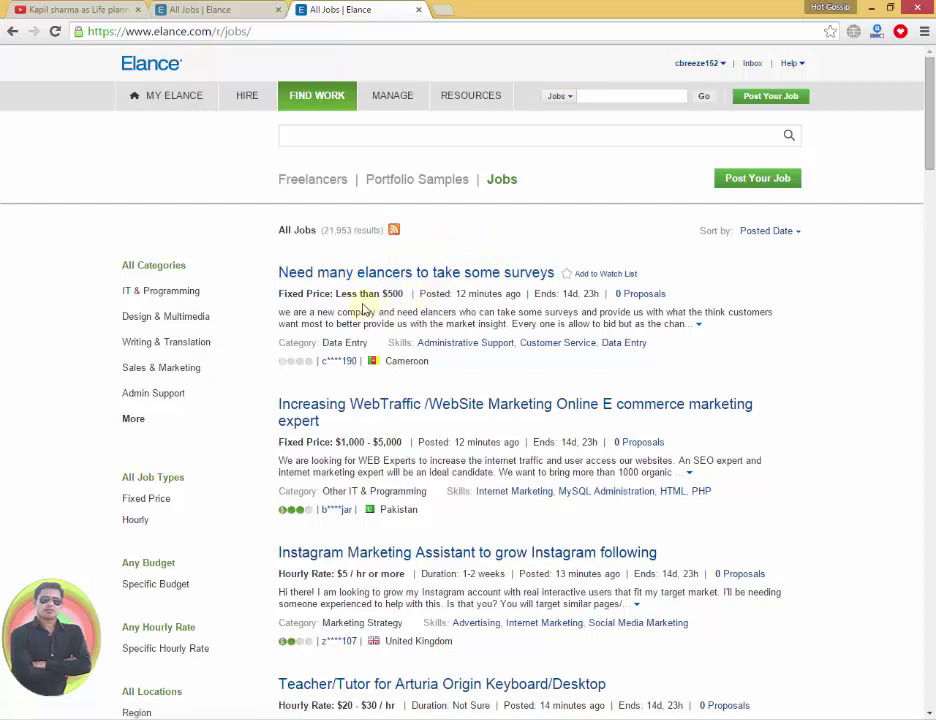
left_click(404, 294)
left_click_drag(404, 294, 392, 296)
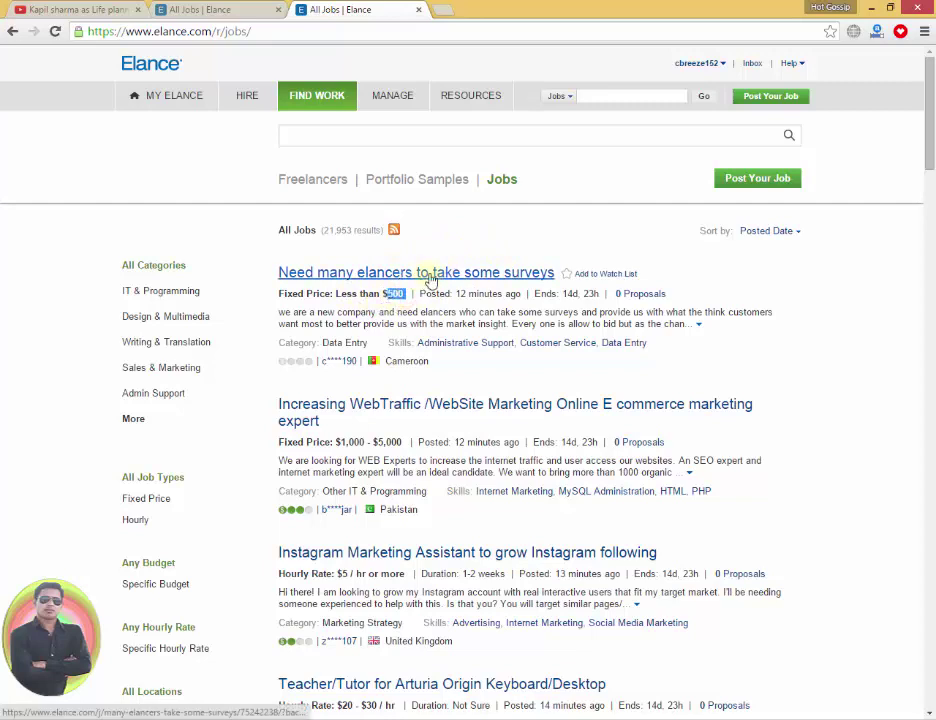
Open the 'Need many elancers to take some surveys' job and subscribe to Admin Support
left_click(357, 273)
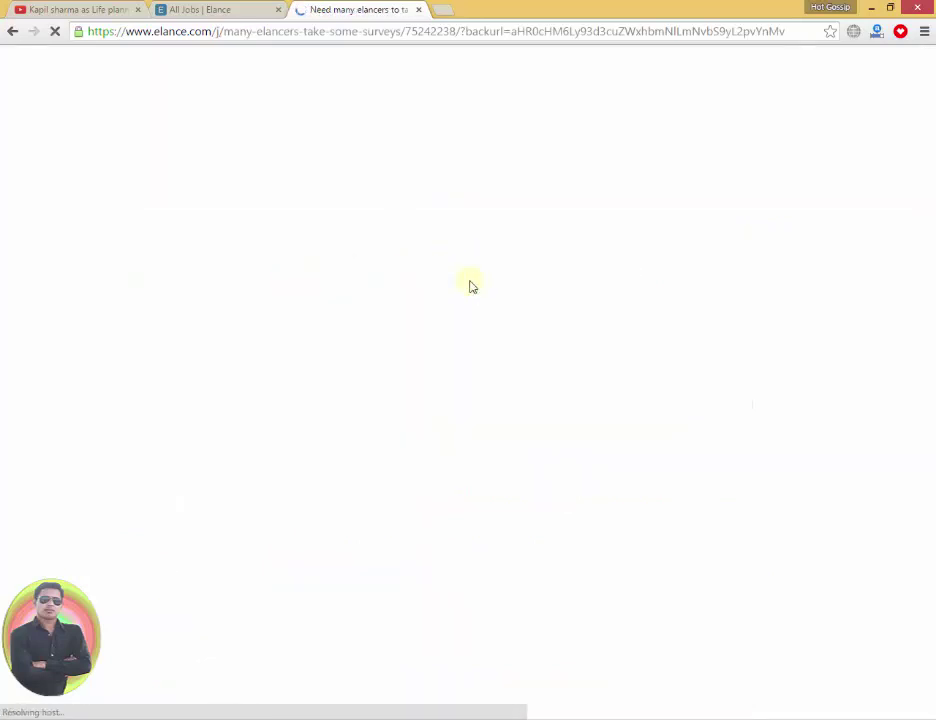
scroll(578, 416, "down", 1)
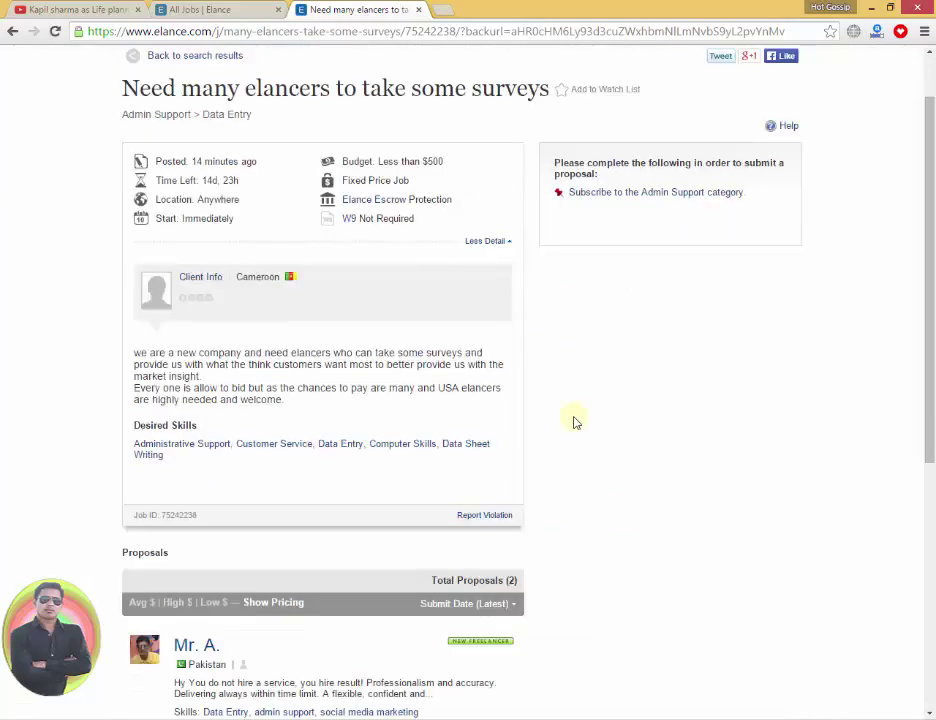
scroll(575, 422, "down", 2)
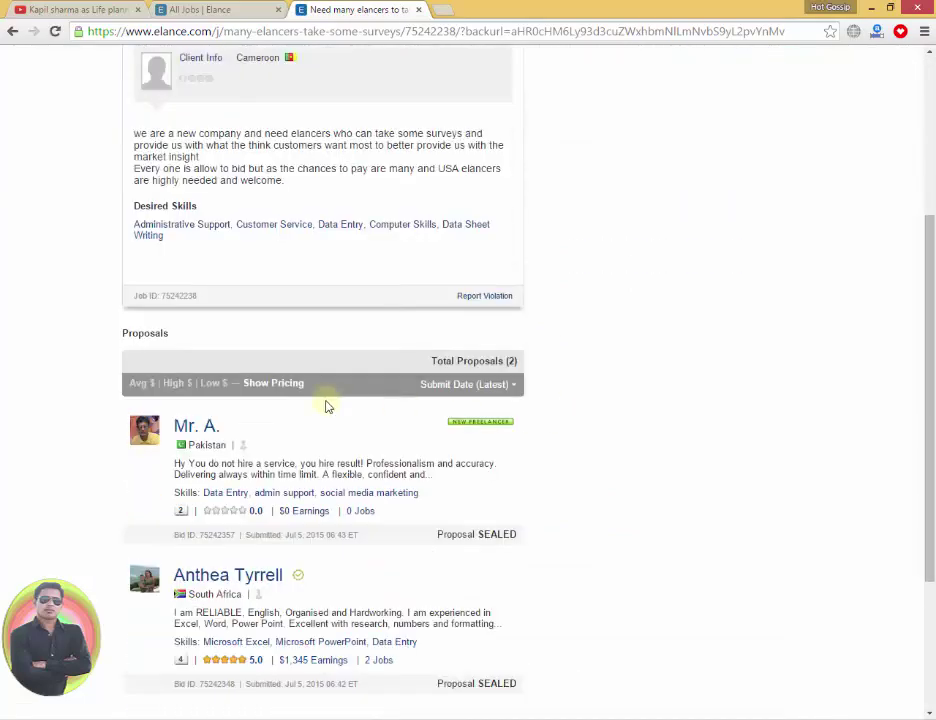
scroll(327, 400, "down", 3)
scroll(316, 390, "up", 3)
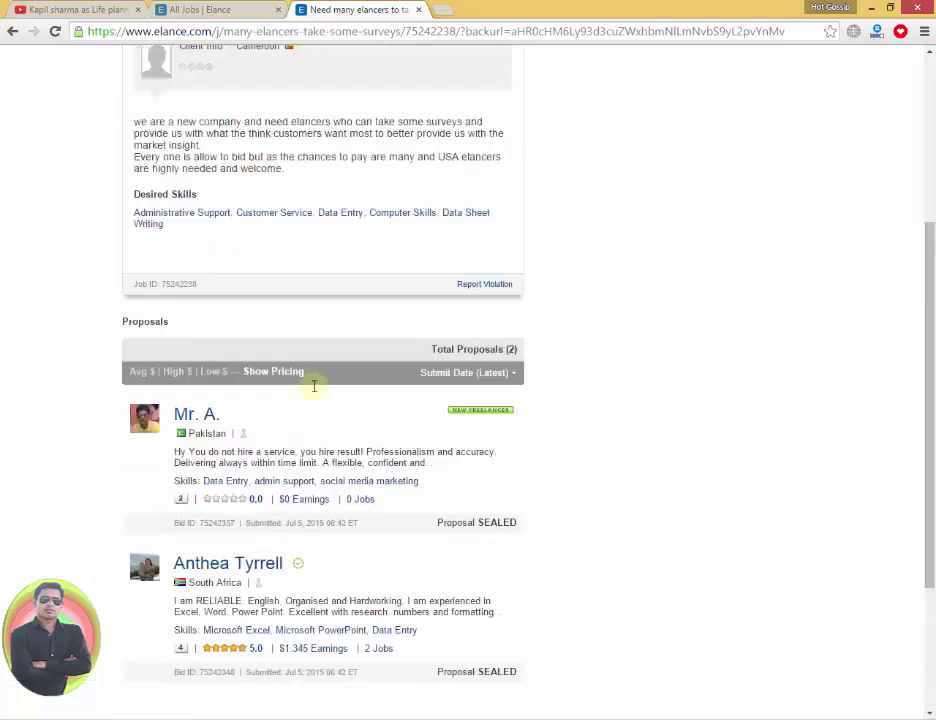
scroll(314, 386, "up", 2)
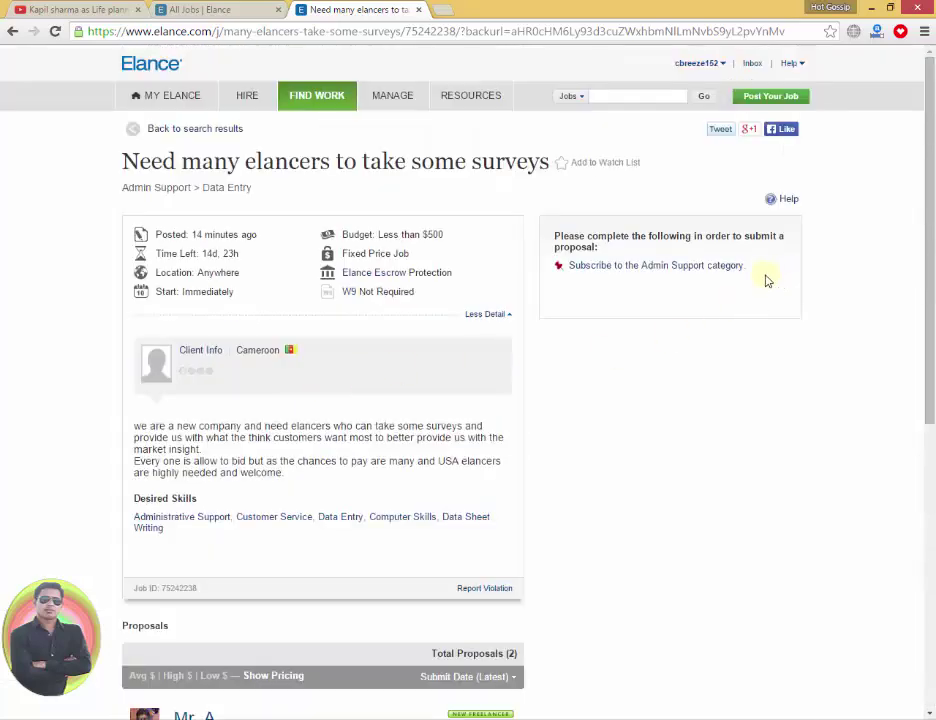
left_click(616, 267)
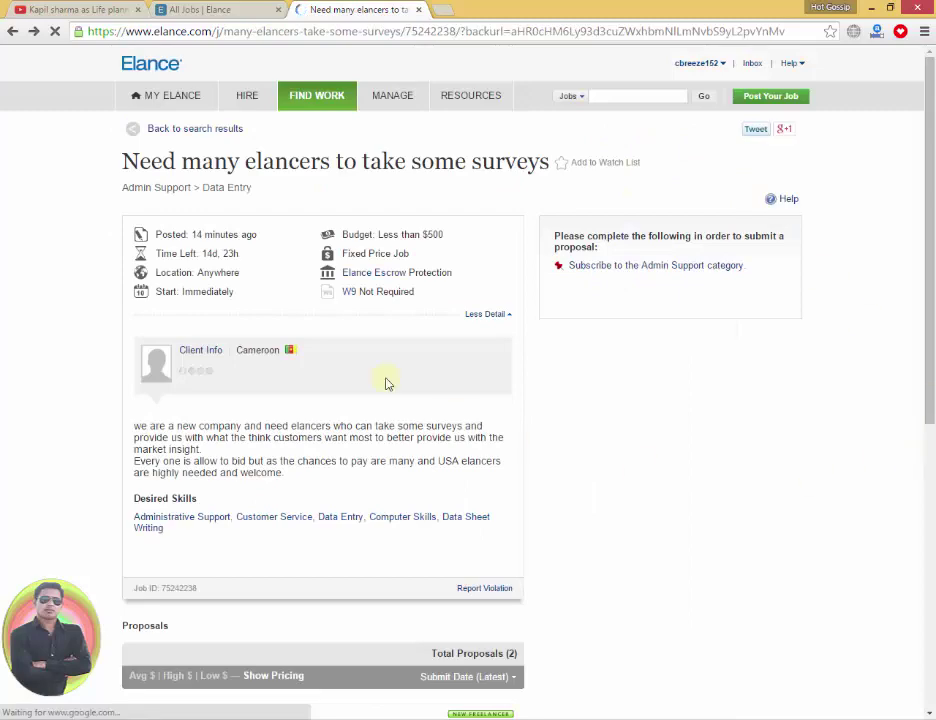
Highlight the whole job description paragraph of the surveys job
scroll(648, 453, "down", 2)
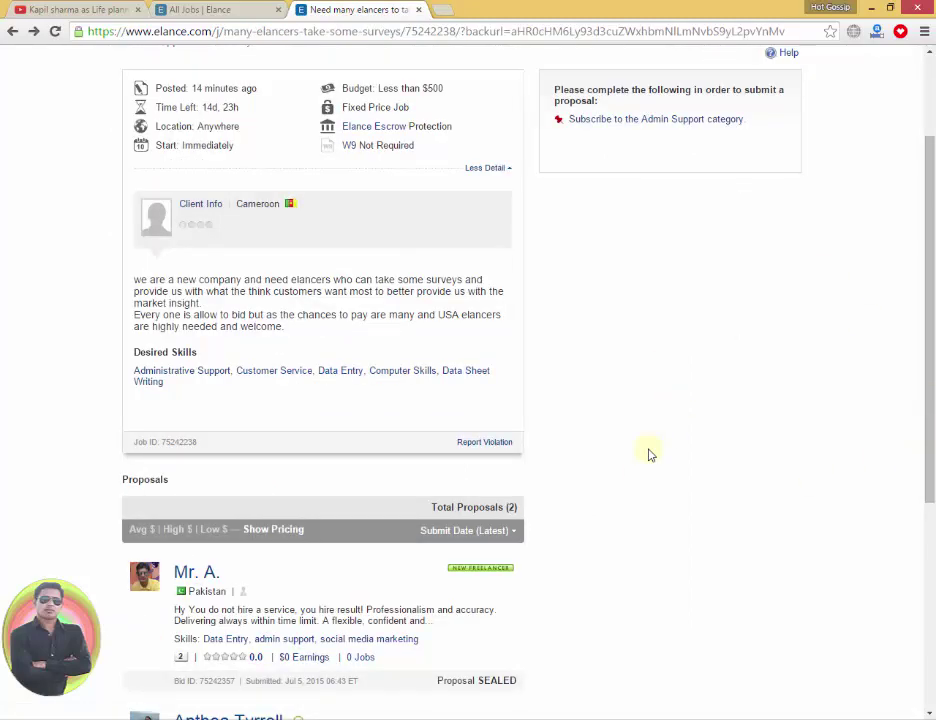
scroll(334, 276, "up", 1)
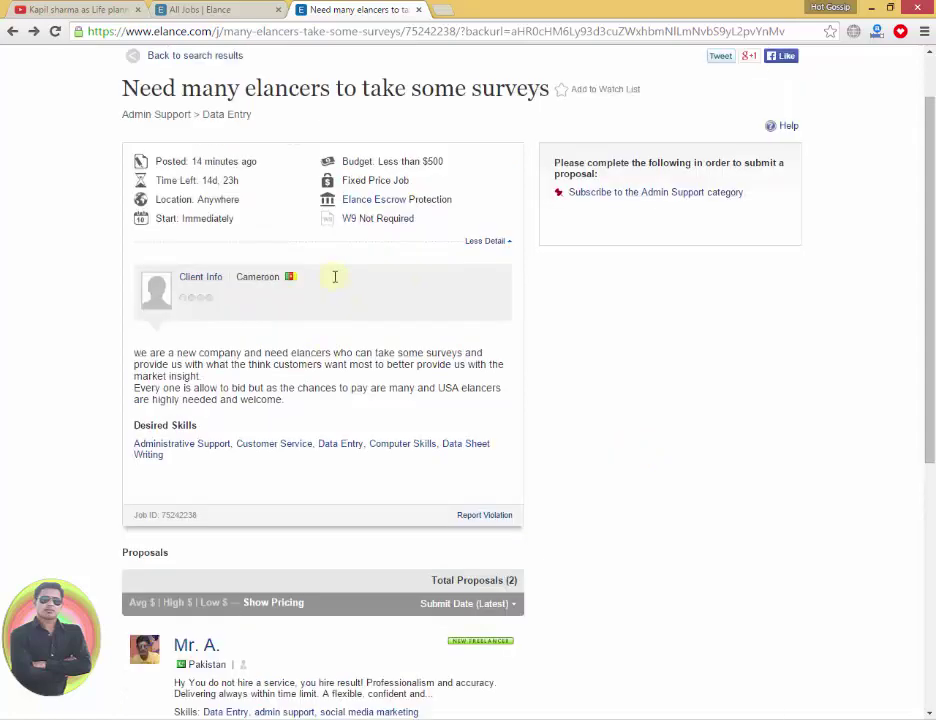
scroll(251, 247, "up", 1)
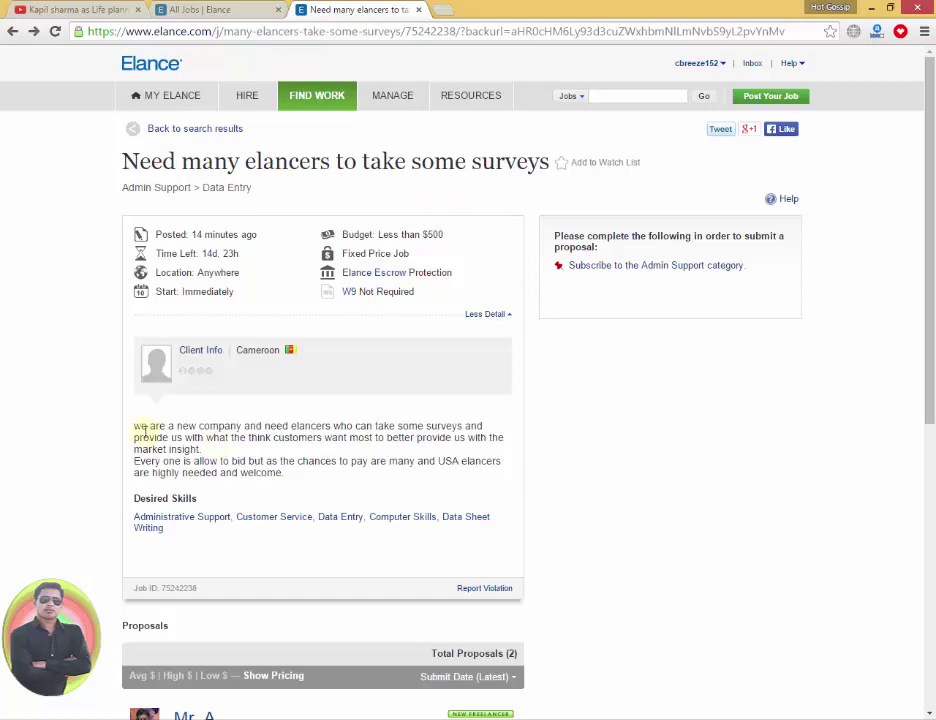
mouse_move(133, 428)
left_mouse_down()
mouse_move(284, 462)
mouse_move(286, 474)
left_mouse_up()
left_click(254, 438)
left_click(268, 430)
left_click_drag(278, 477, 130, 426)
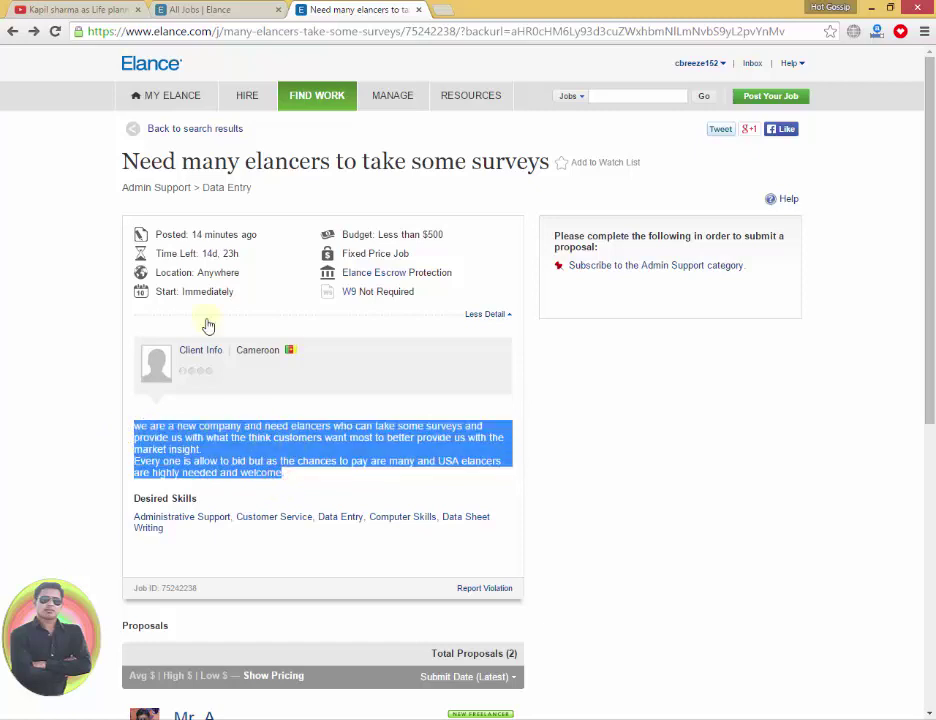
mouse_move(317, 95)
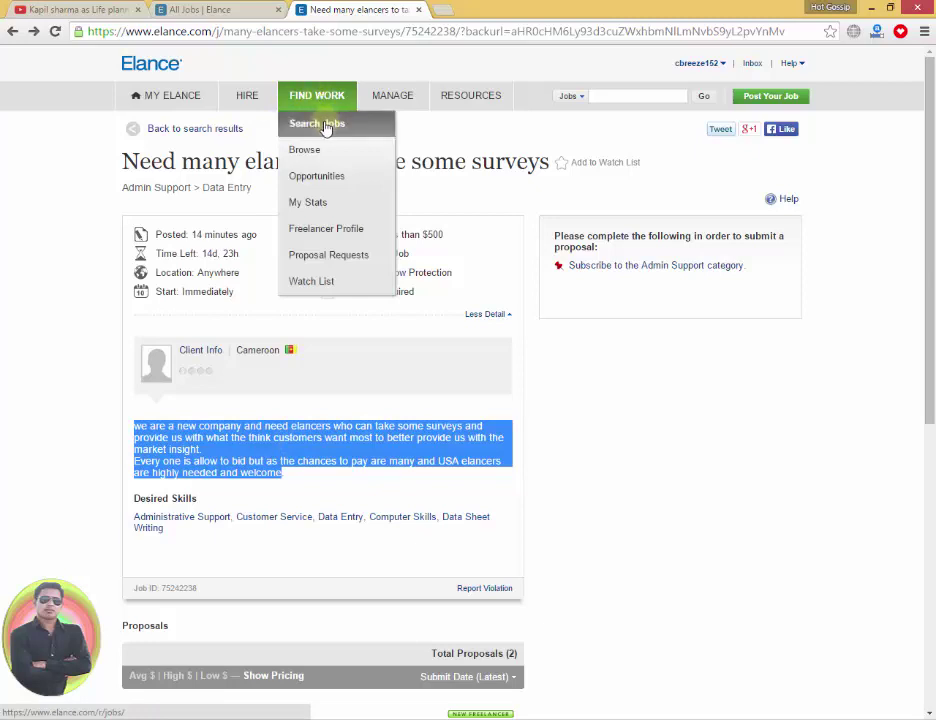
On Browse Jobs, open the Banner Ads category under Design Jobs (57 results)
left_click(378, 131)
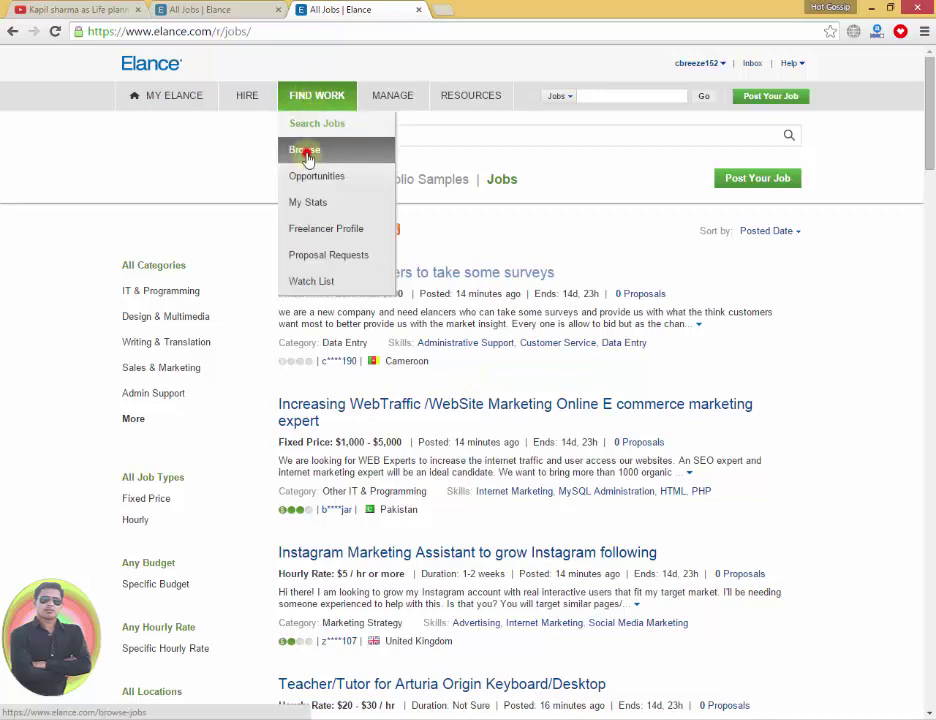
left_click(306, 158)
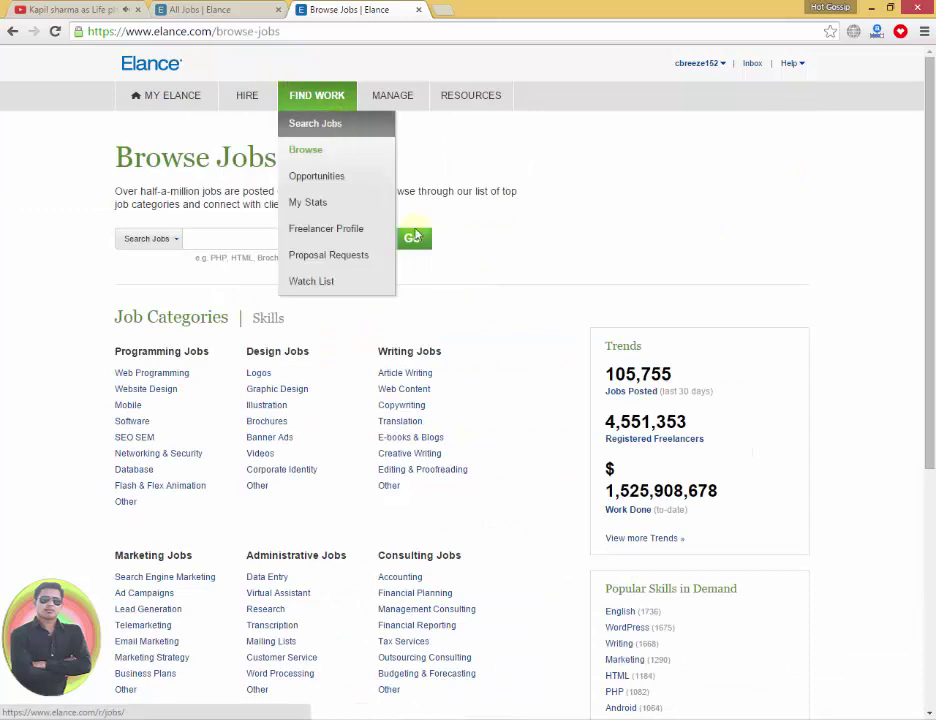
left_click(305, 152)
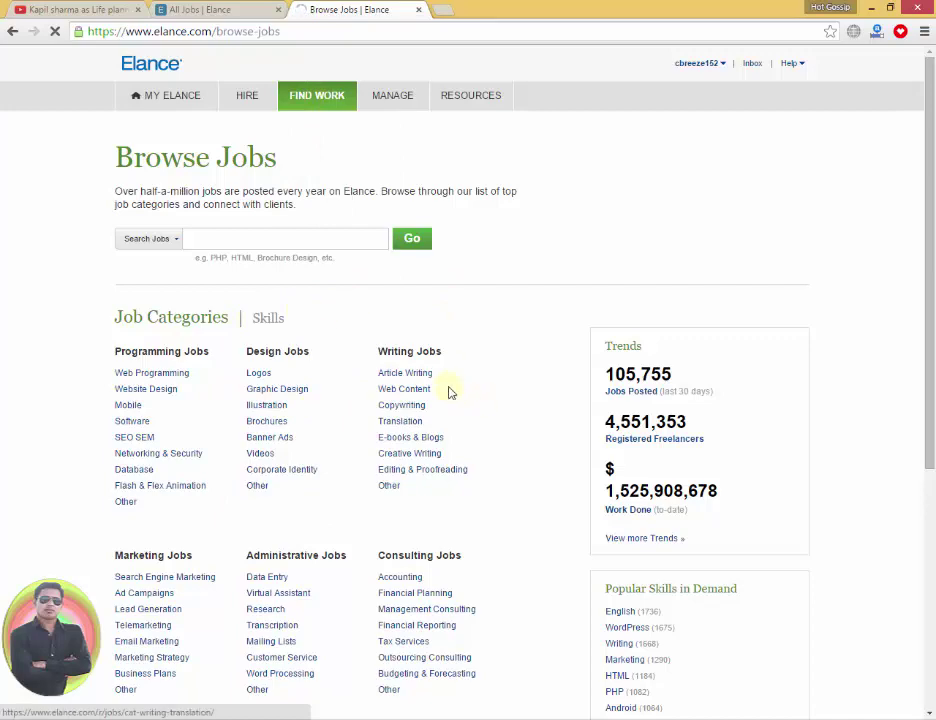
scroll(433, 412, "down", 1)
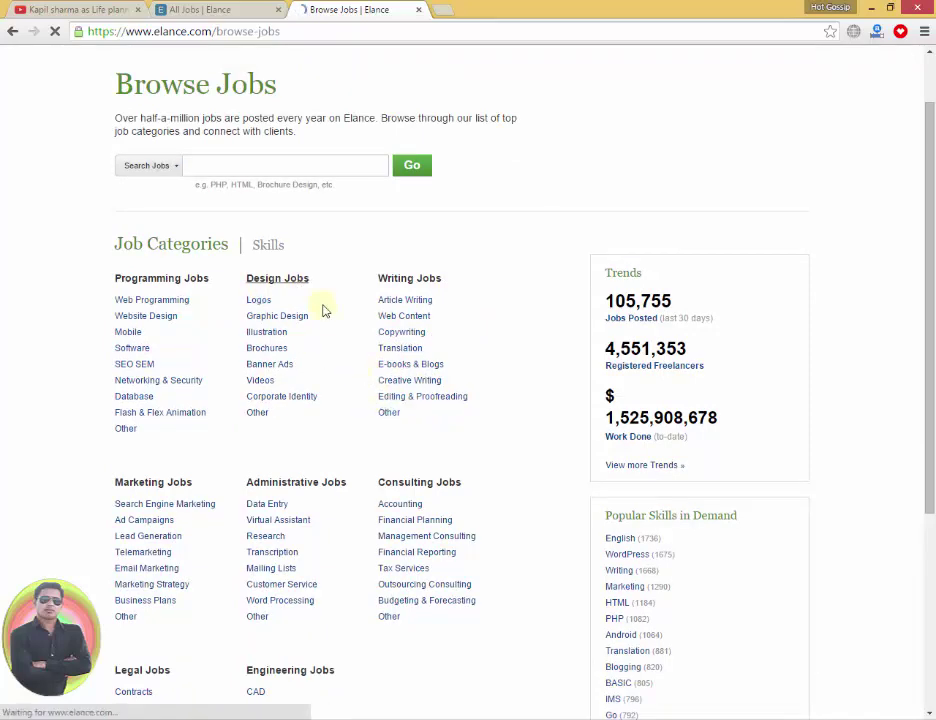
scroll(300, 330, "up", 1)
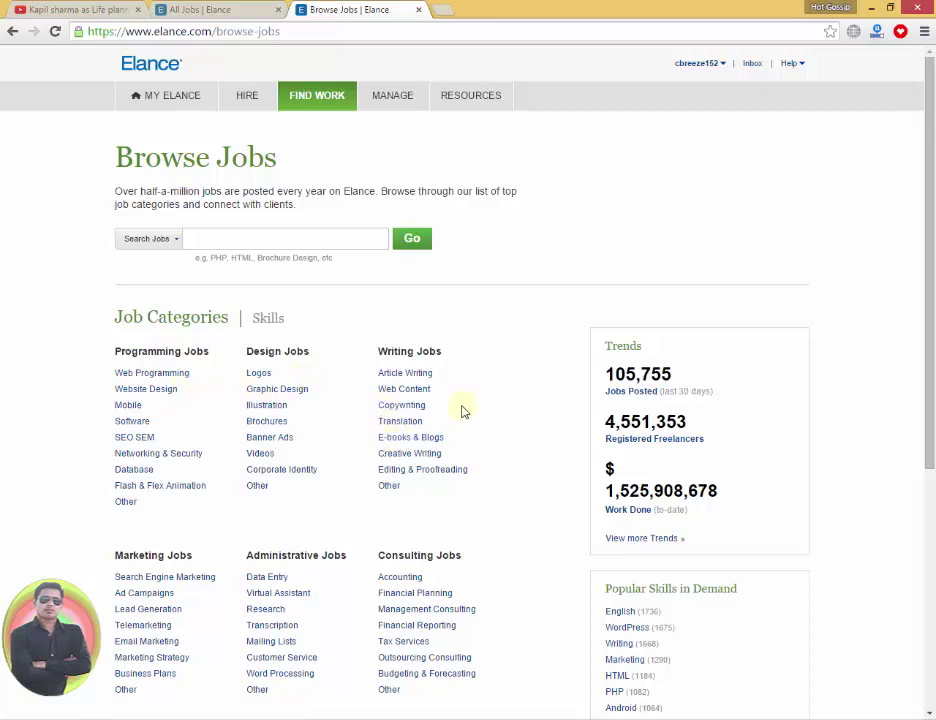
scroll(462, 411, "down", 3)
scroll(462, 411, "up", 3)
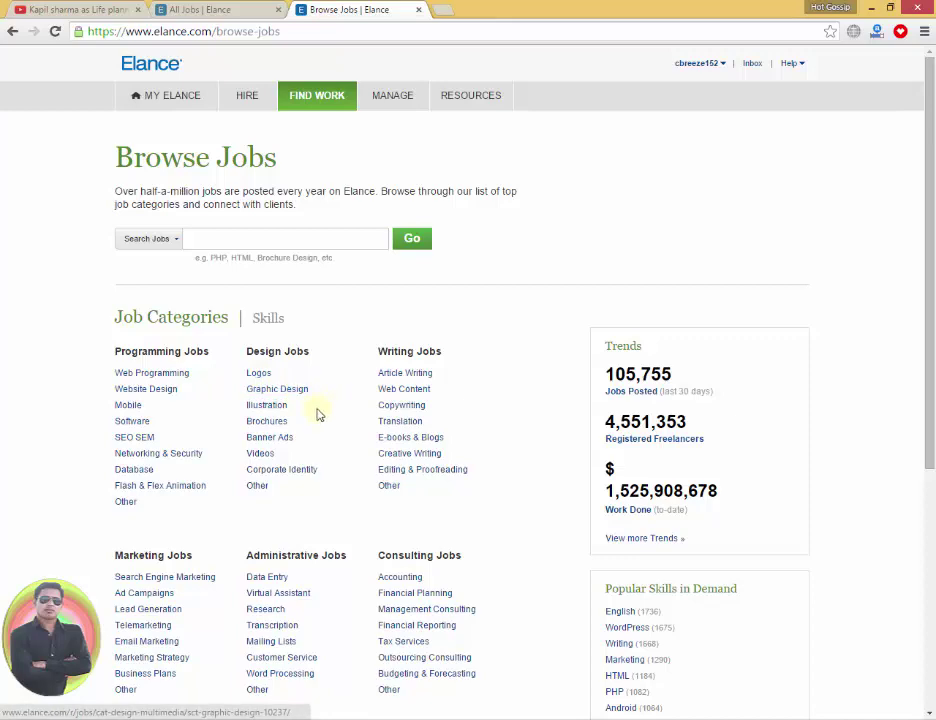
left_click(282, 439)
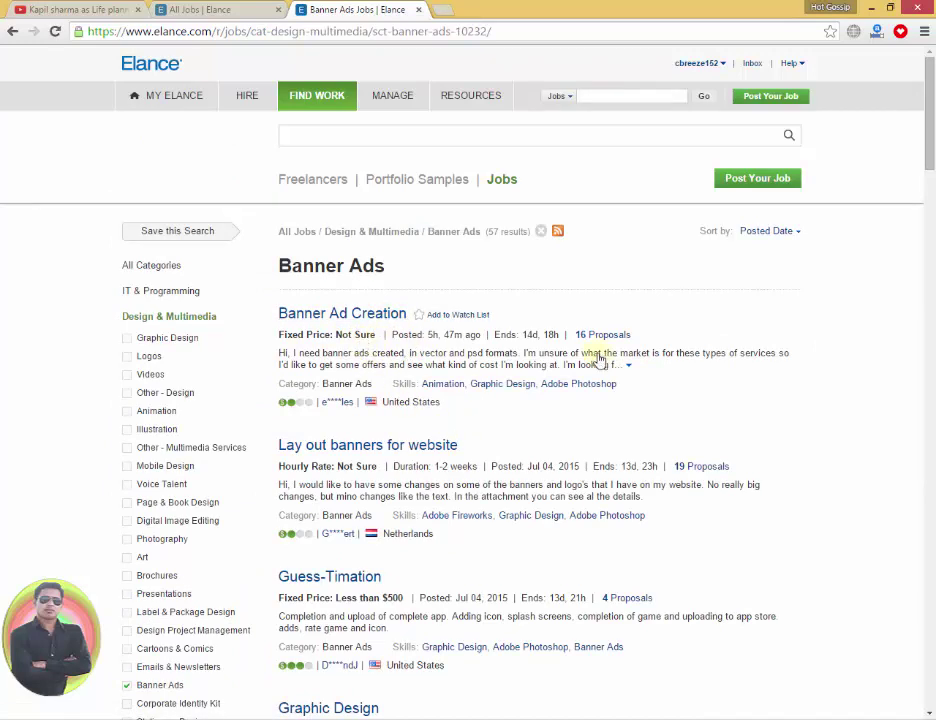
mouse_move(369, 466)
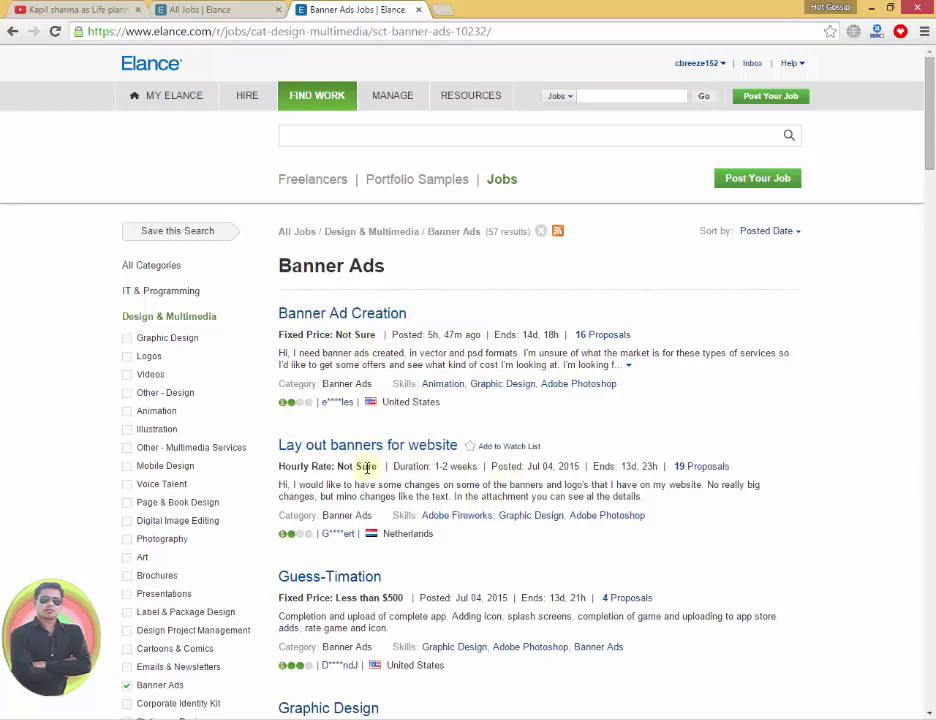
Open the Opportunities page listing recommended jobs from the FIND WORK menu
scroll(366, 467, "down", 3)
scroll(330, 440, "up", 3)
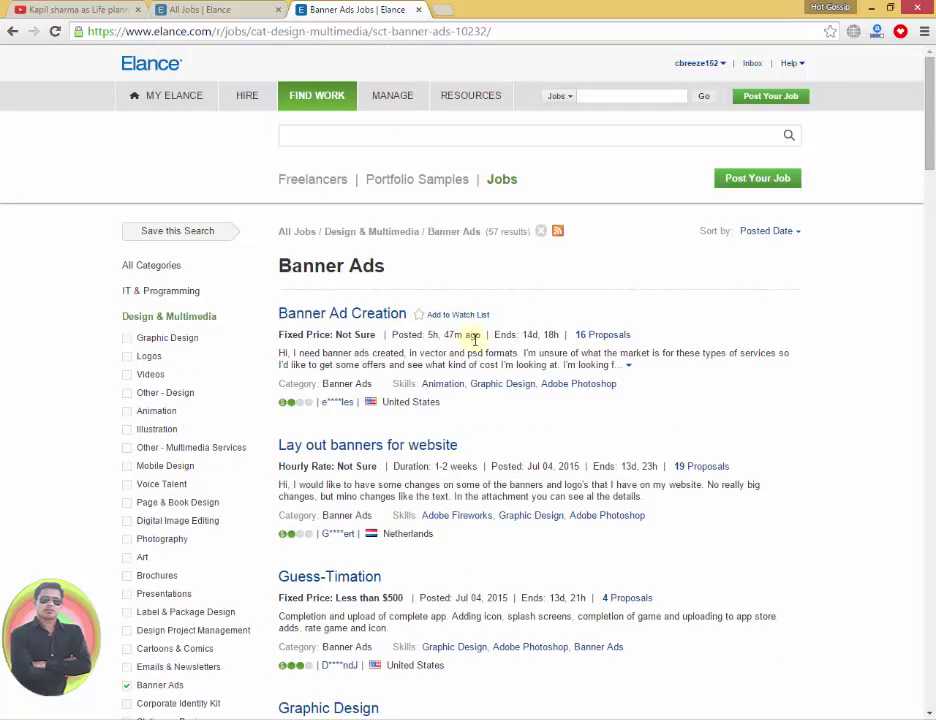
mouse_move(317, 95)
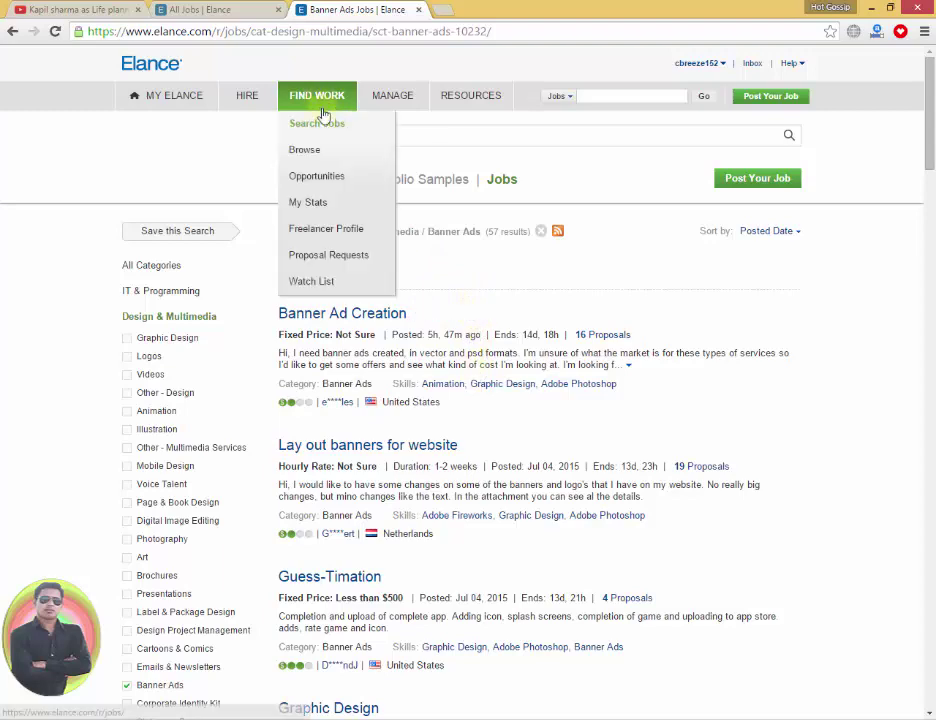
left_click(345, 182)
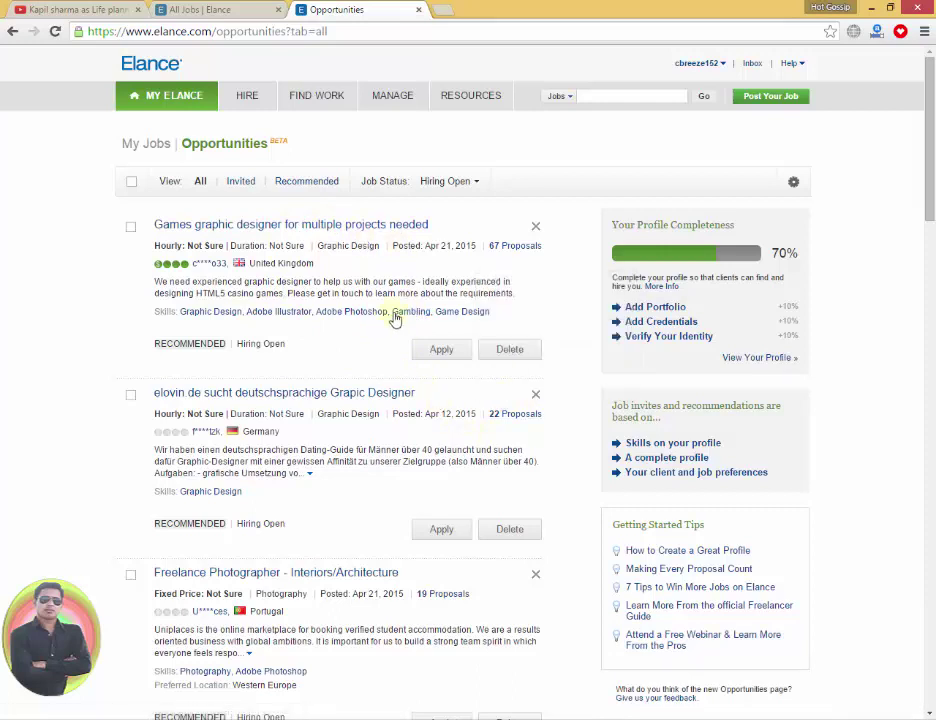
Apply to the games graphic designer job and move through the experience and approach boxes
left_click(442, 350)
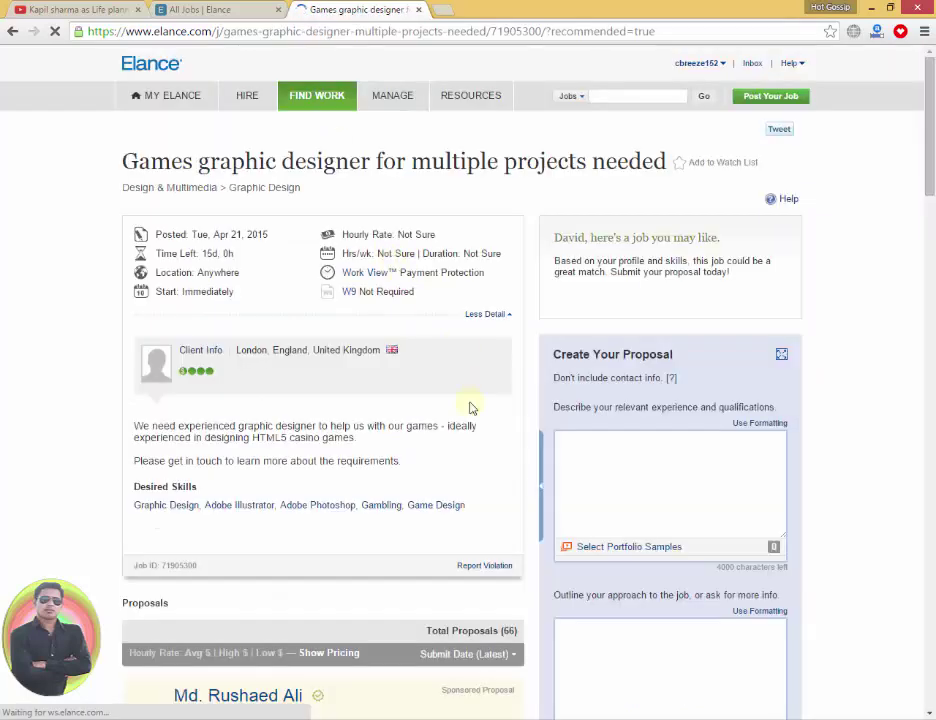
scroll(607, 329, "down", 2)
left_click(683, 317)
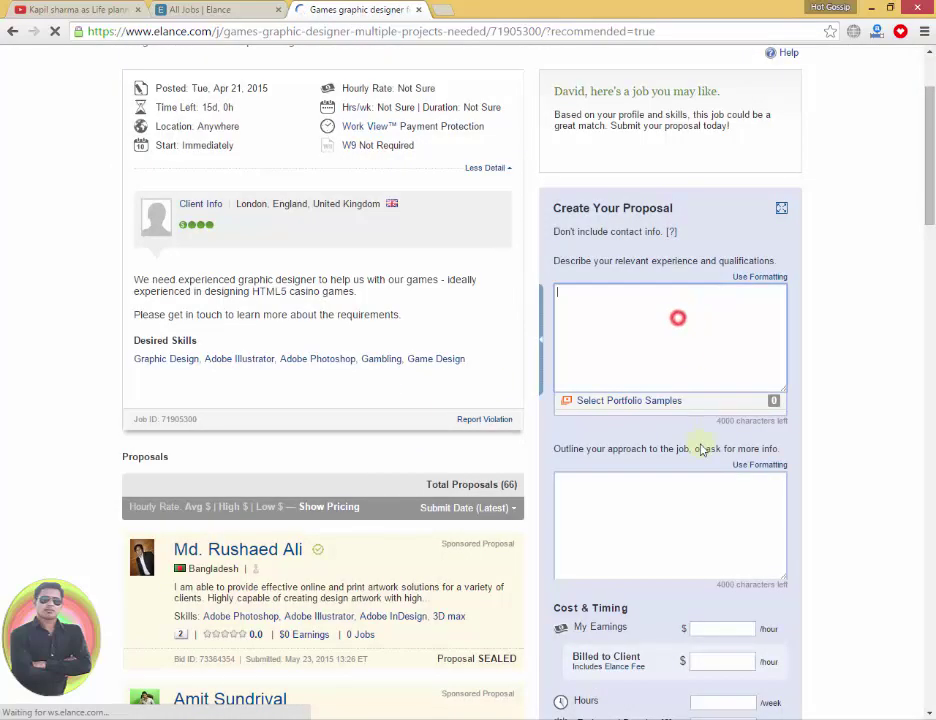
left_click(677, 503)
scroll(677, 503, "down", 3)
Set My Earnings to 55.00 per hour, giving a billed-to-client rate of 60.27
left_click(724, 416)
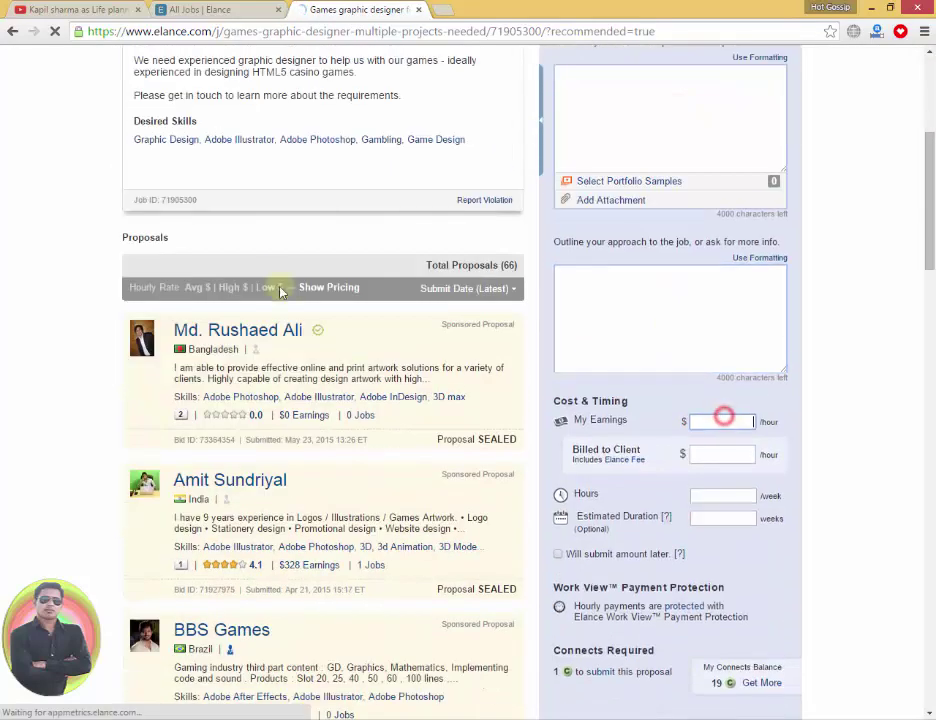
scroll(743, 572, "down", 1)
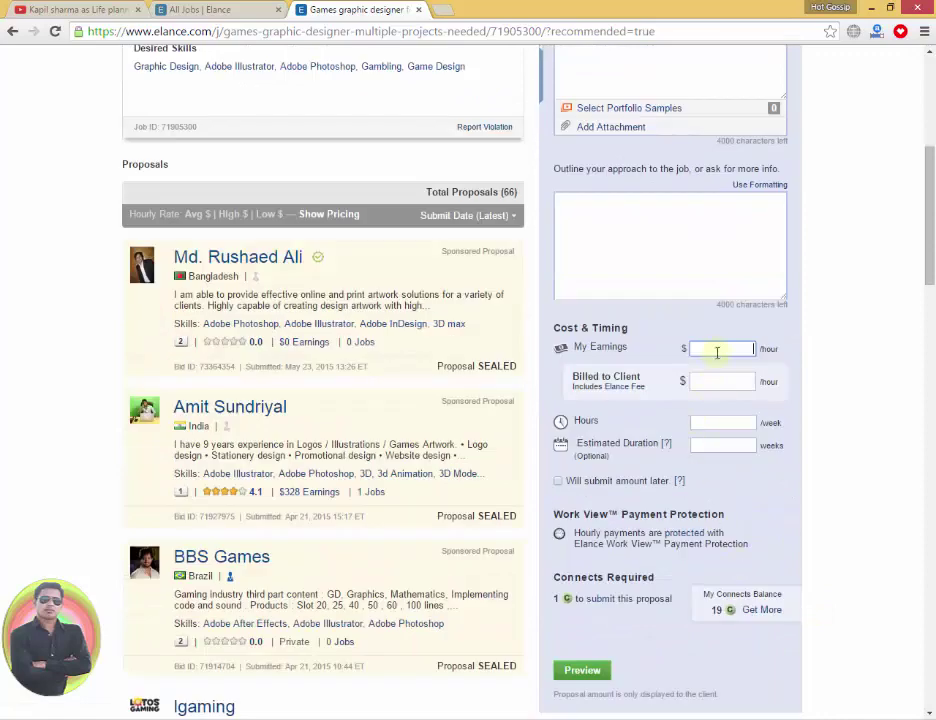
left_click(717, 350)
left_click(717, 377)
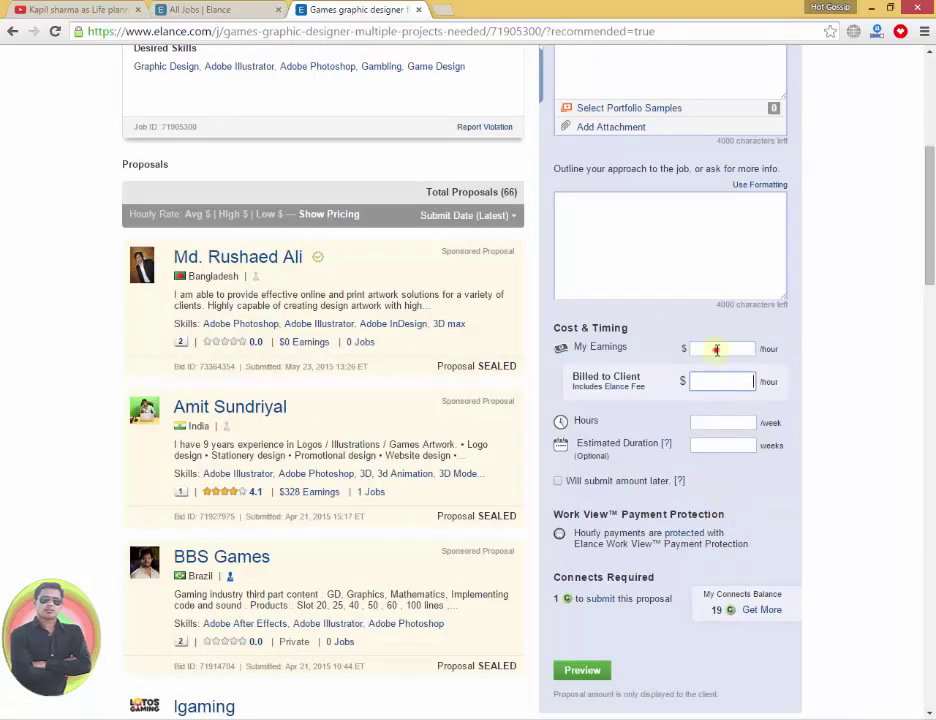
left_click(716, 349)
type("55")
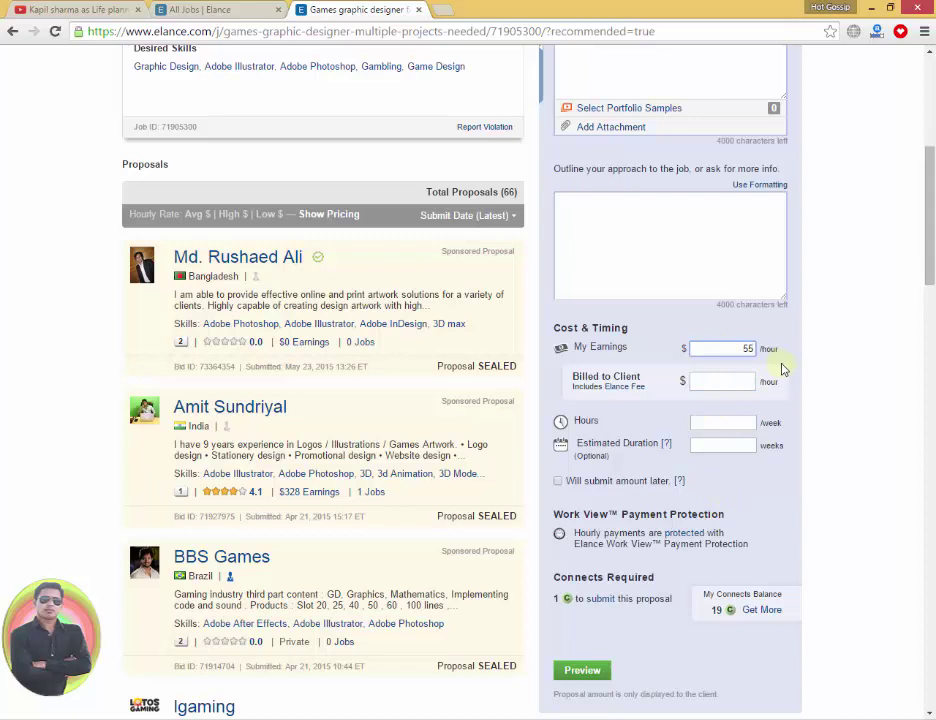
left_click(742, 381)
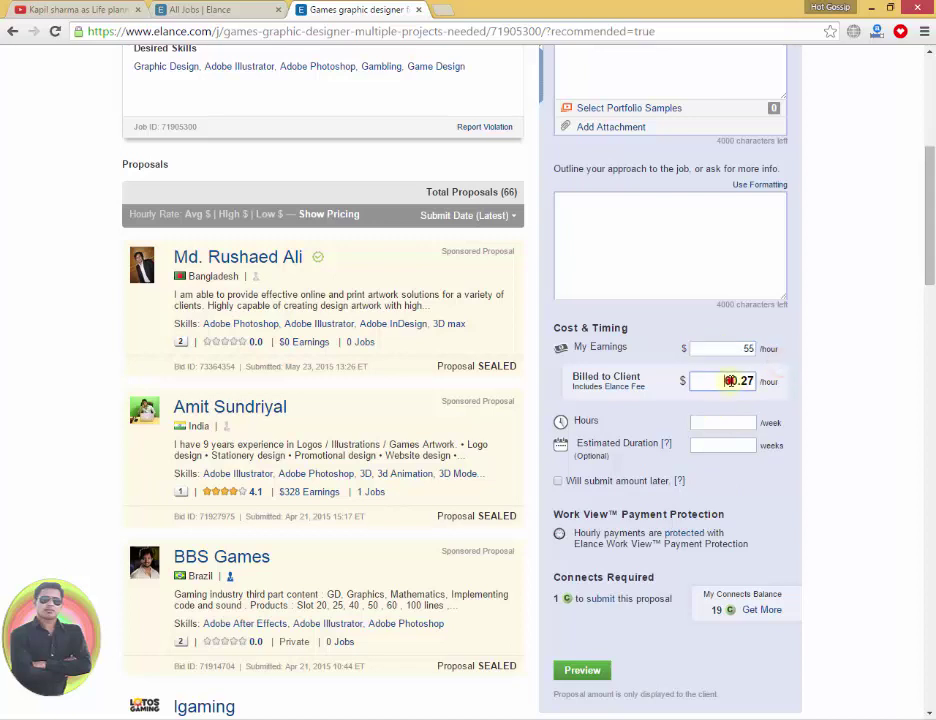
double_click(730, 381)
left_click(740, 405)
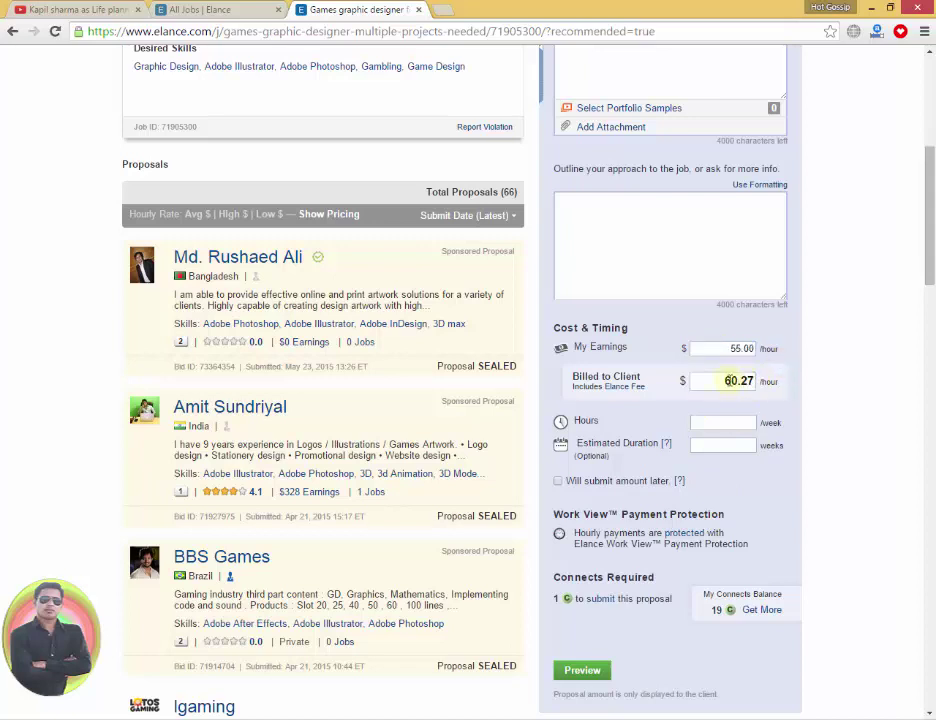
left_click(741, 381)
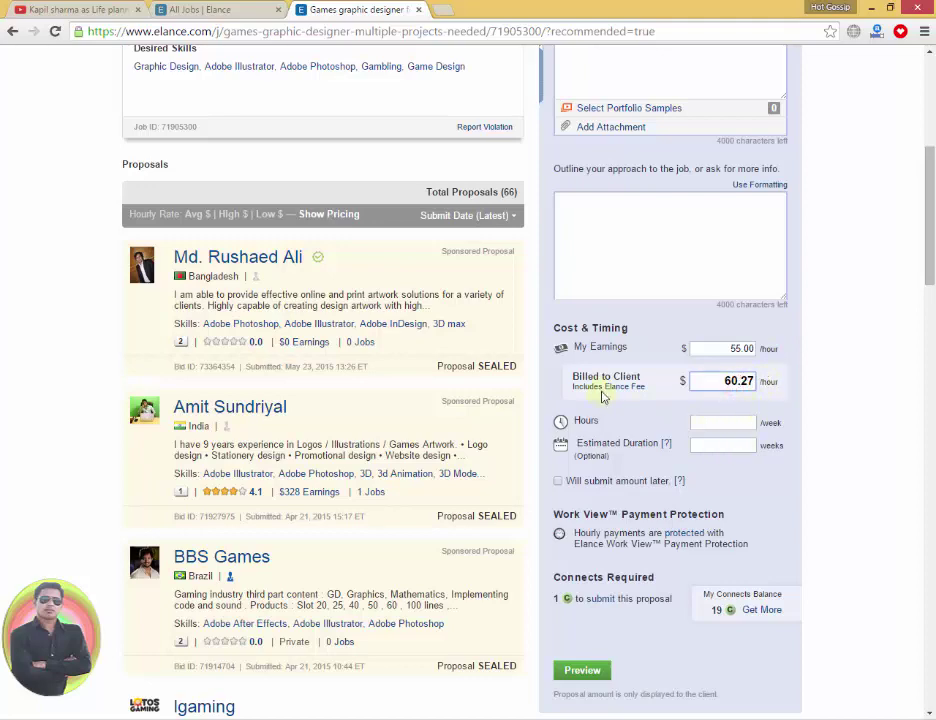
Scroll back to the top and select, then deselect, the job recommendation paragraph
scroll(604, 397, "up", 3)
scroll(704, 382, "up", 2)
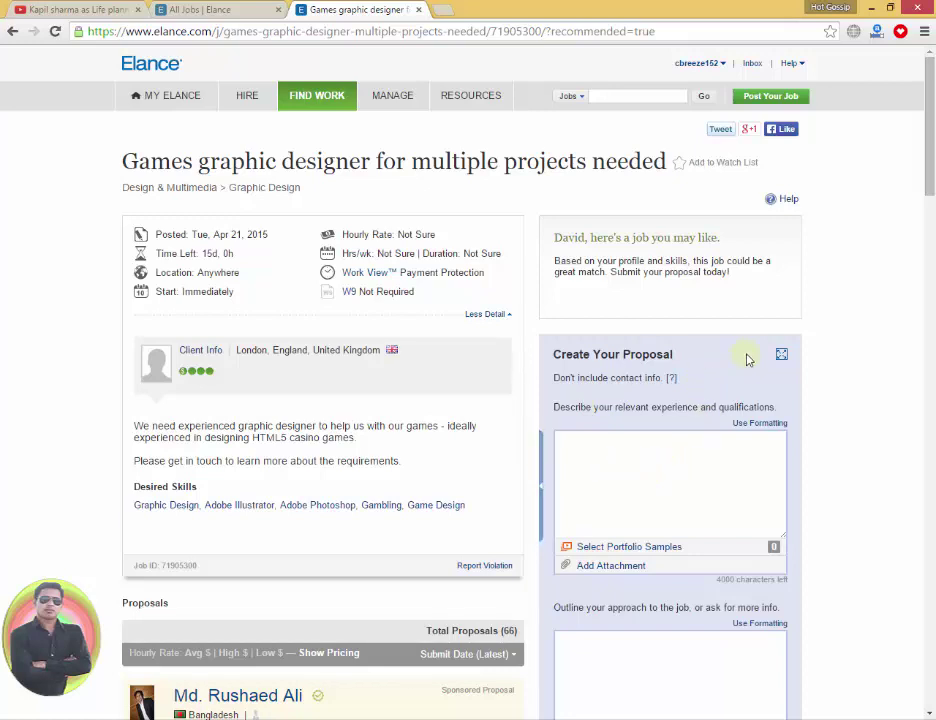
triple_click(733, 276)
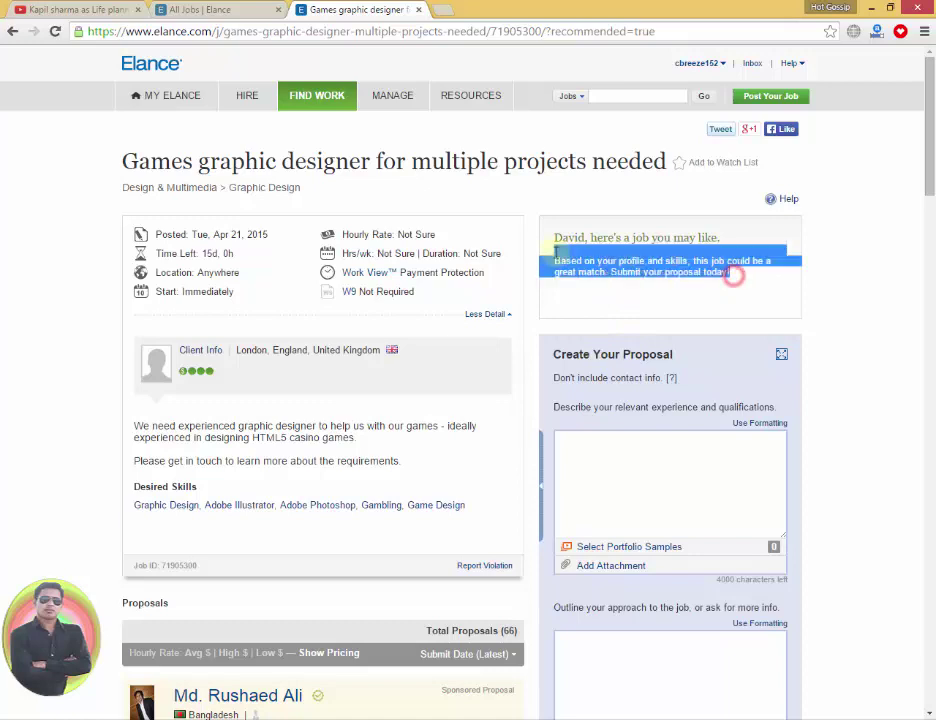
left_click(620, 285)
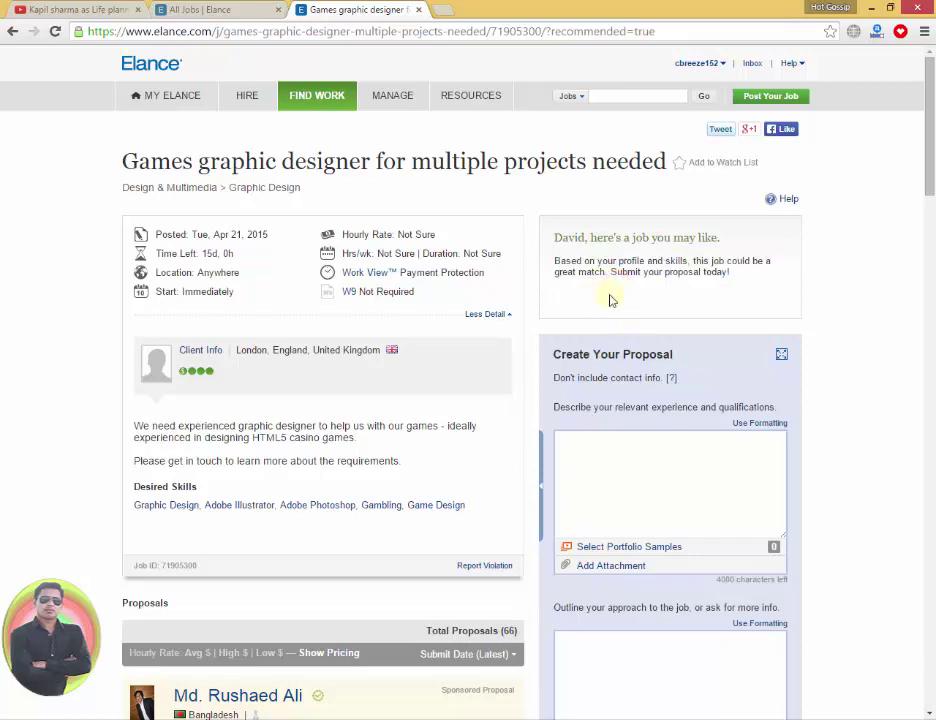
mouse_move(317, 95)
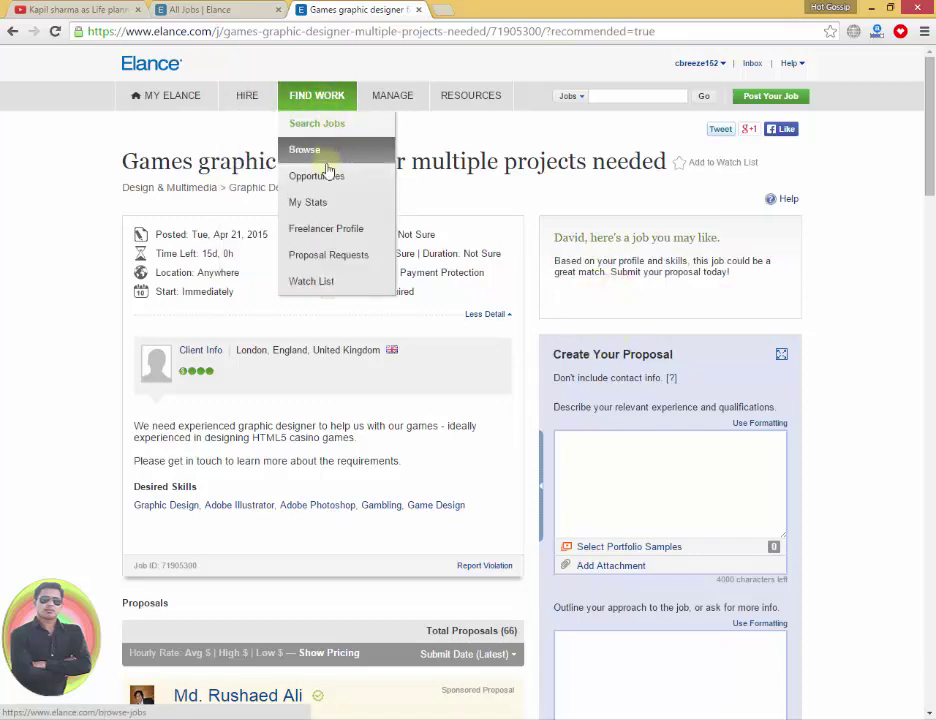
Reopen Opportunities and remove the Book Layout job from the list
left_click(325, 178)
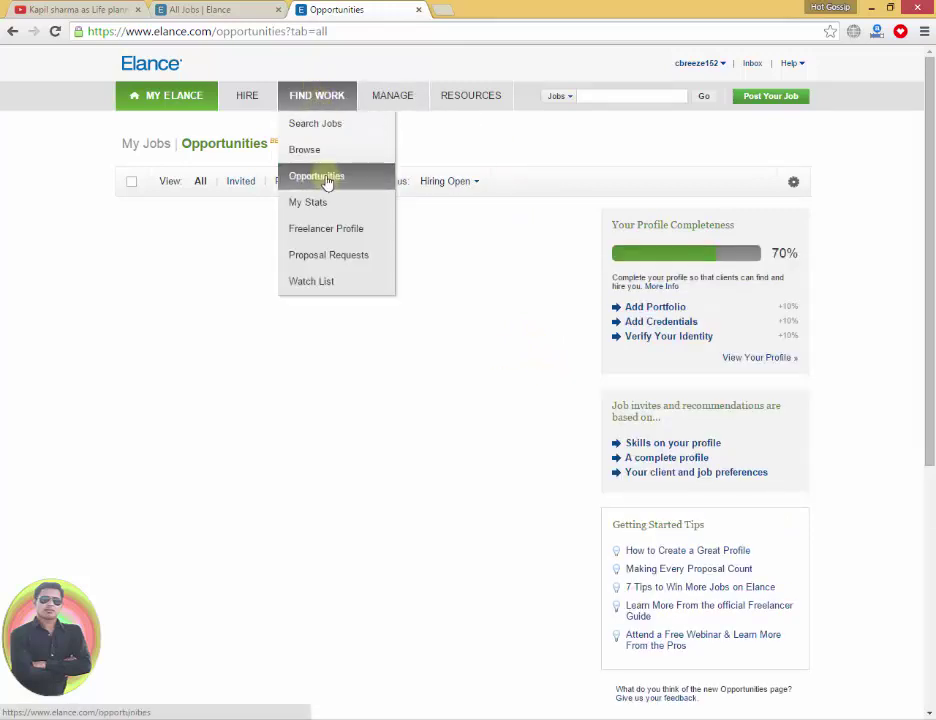
left_click(335, 179)
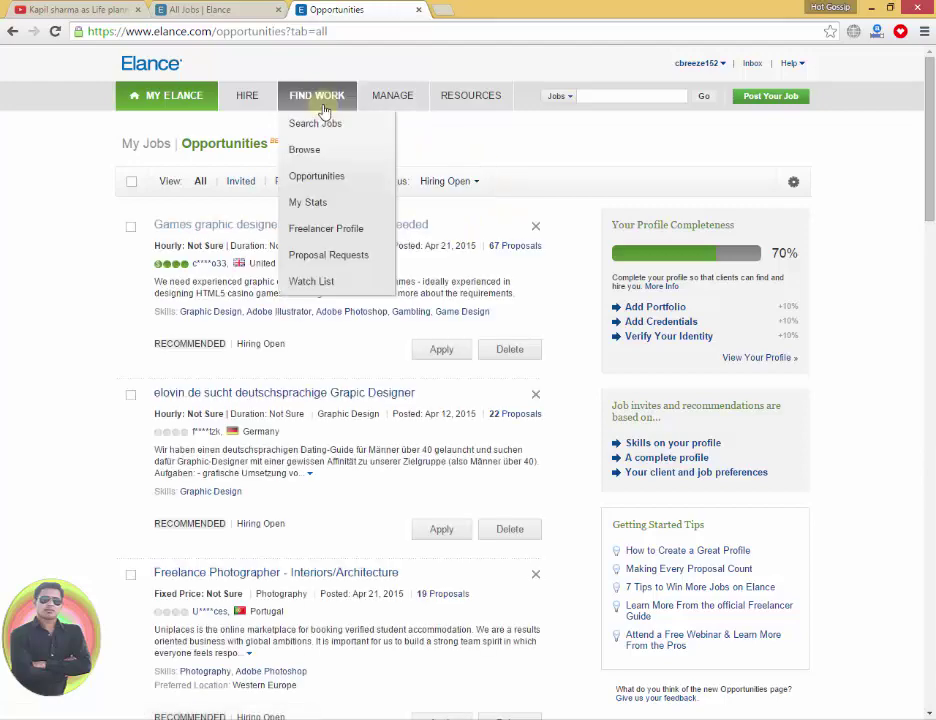
scroll(422, 383, "down", 4)
scroll(422, 383, "down", 4)
scroll(440, 395, "down", 3)
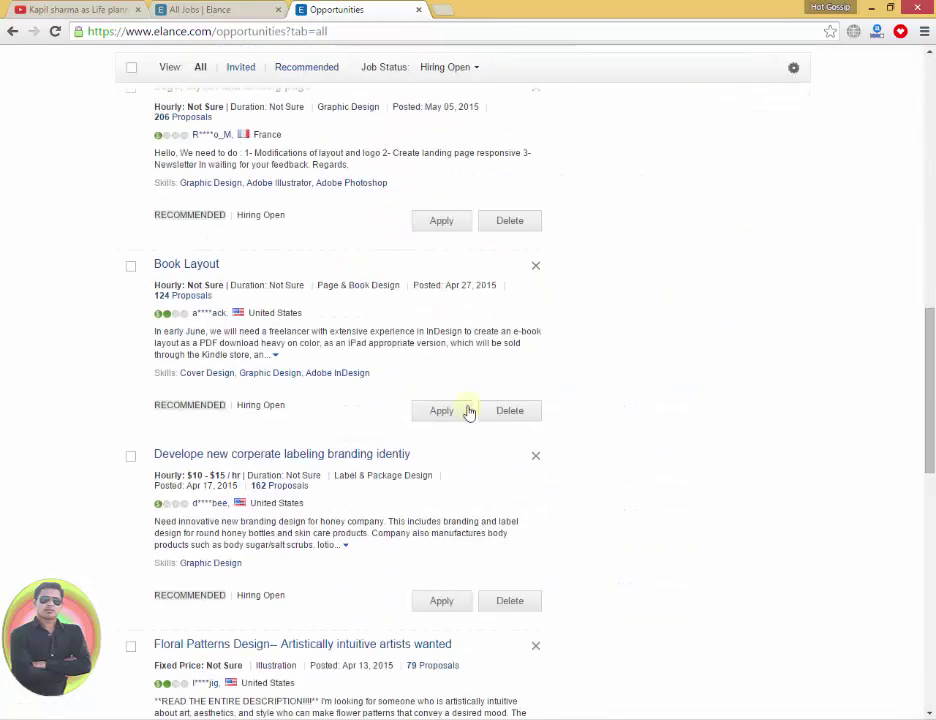
left_click(536, 268)
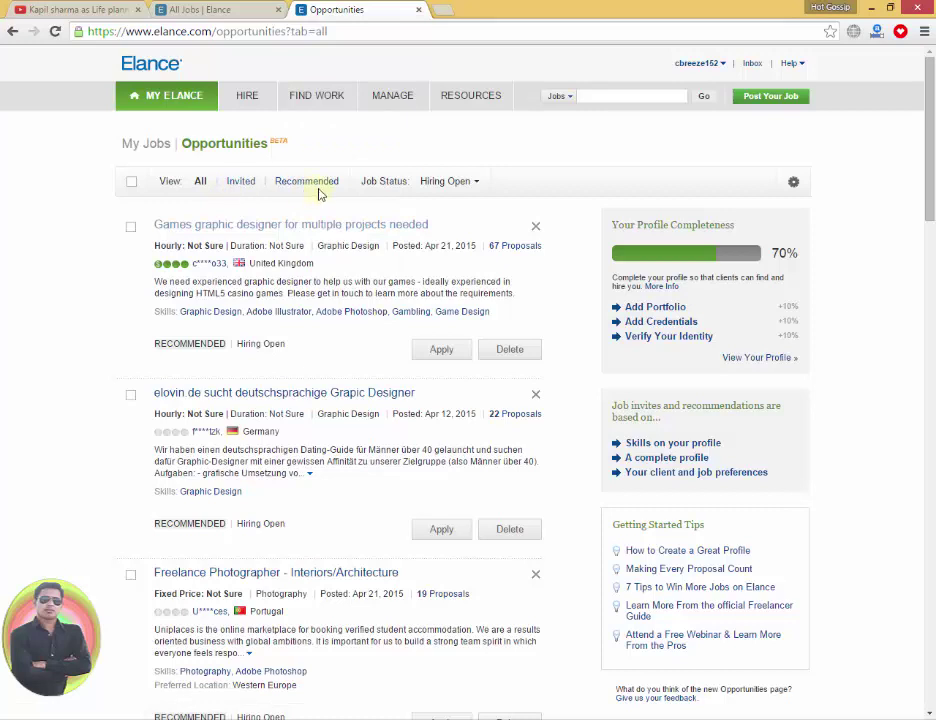
Look at the Job Status filter options, then open My Stats
left_click(476, 190)
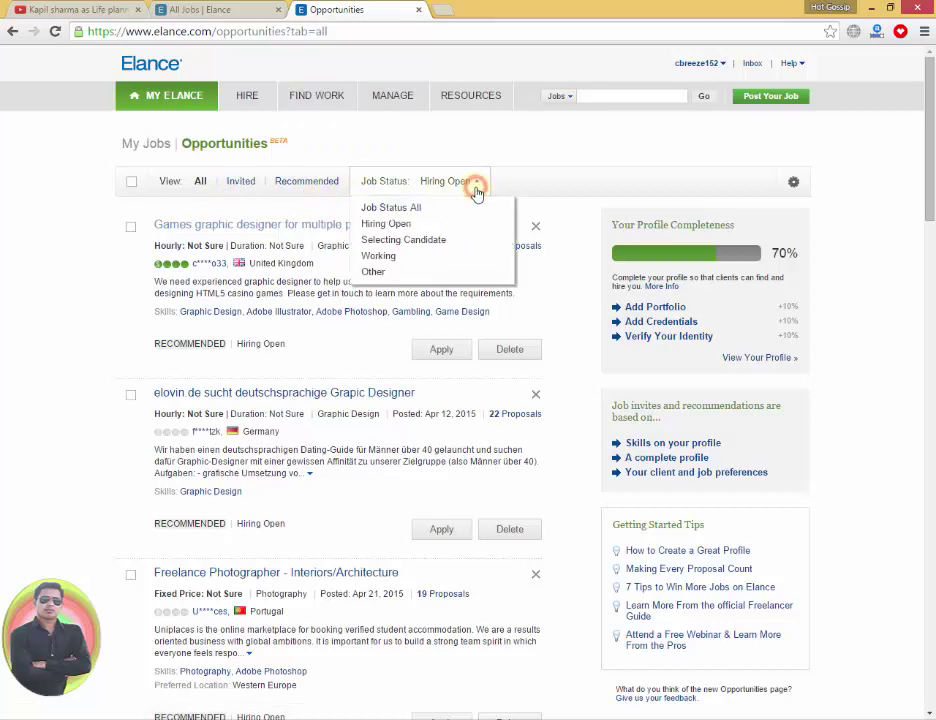
left_click(550, 170)
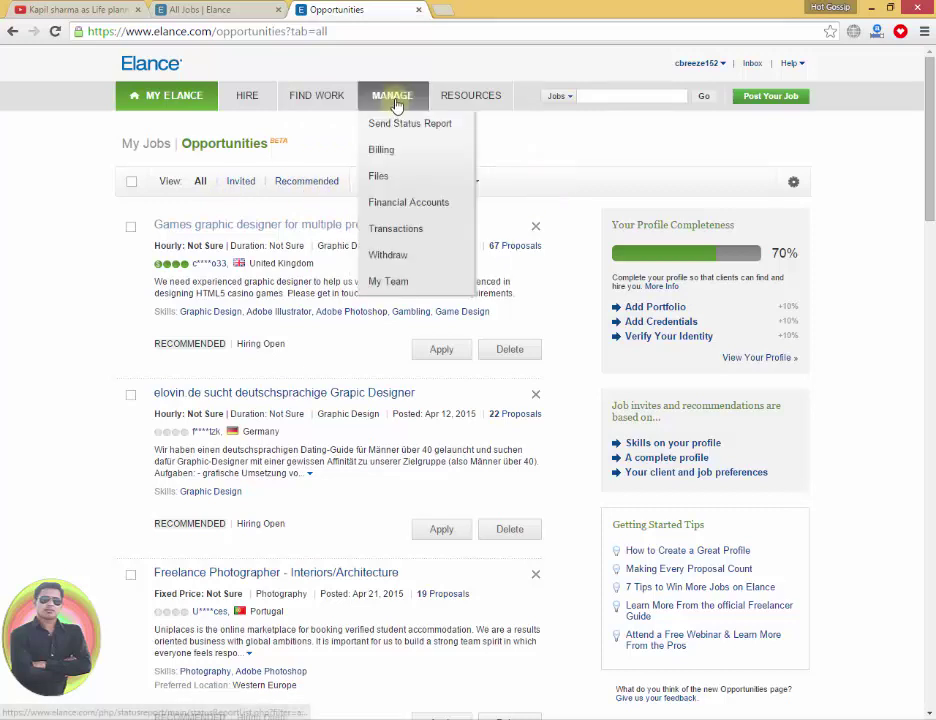
mouse_move(316, 95)
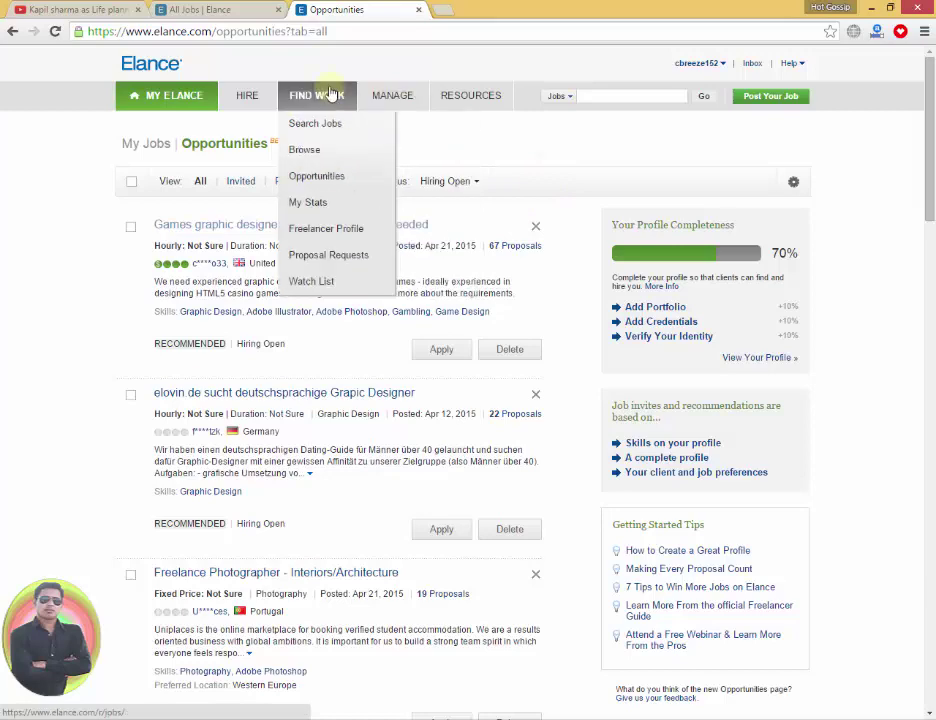
left_click(321, 203)
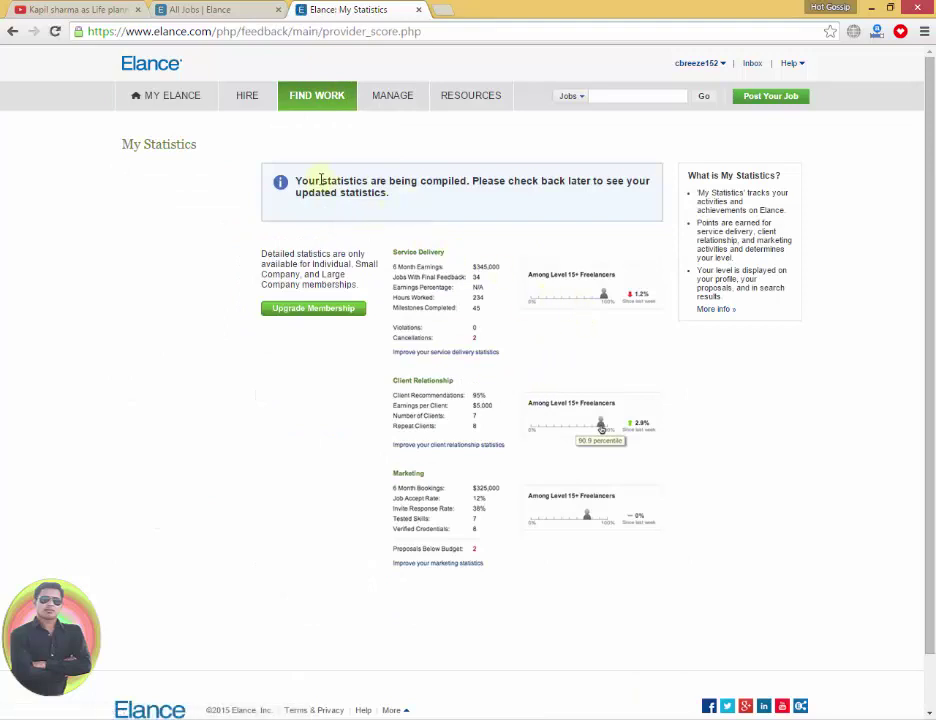
View the Freelancer Profile, then open Proposal Requests, which shows no results
left_click_drag(313, 183, 452, 206)
left_click(394, 206)
mouse_move(317, 95)
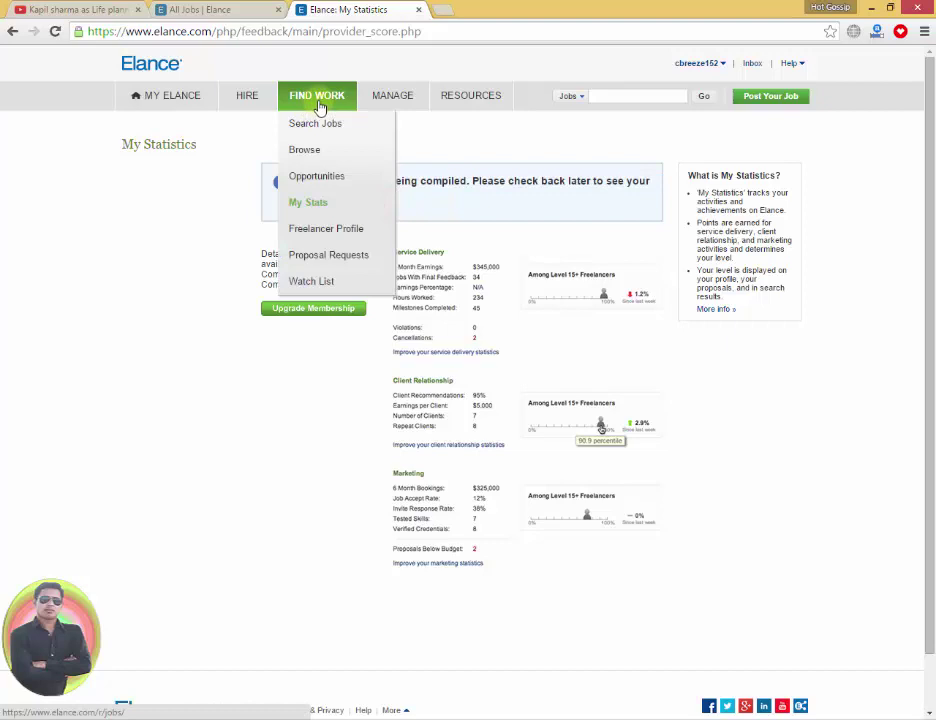
left_click(337, 231)
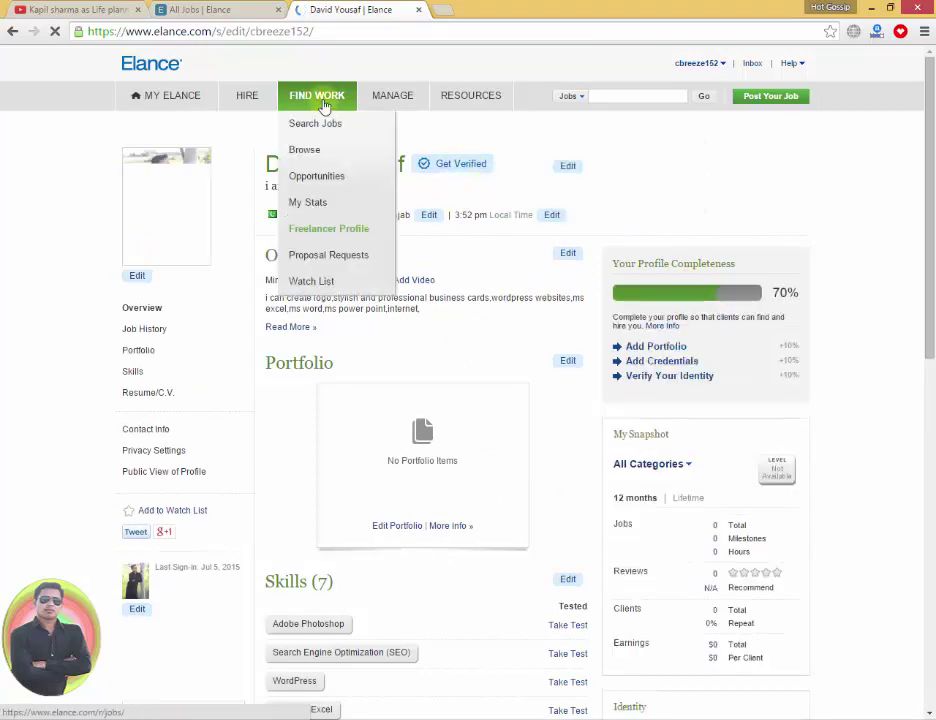
left_click(330, 258)
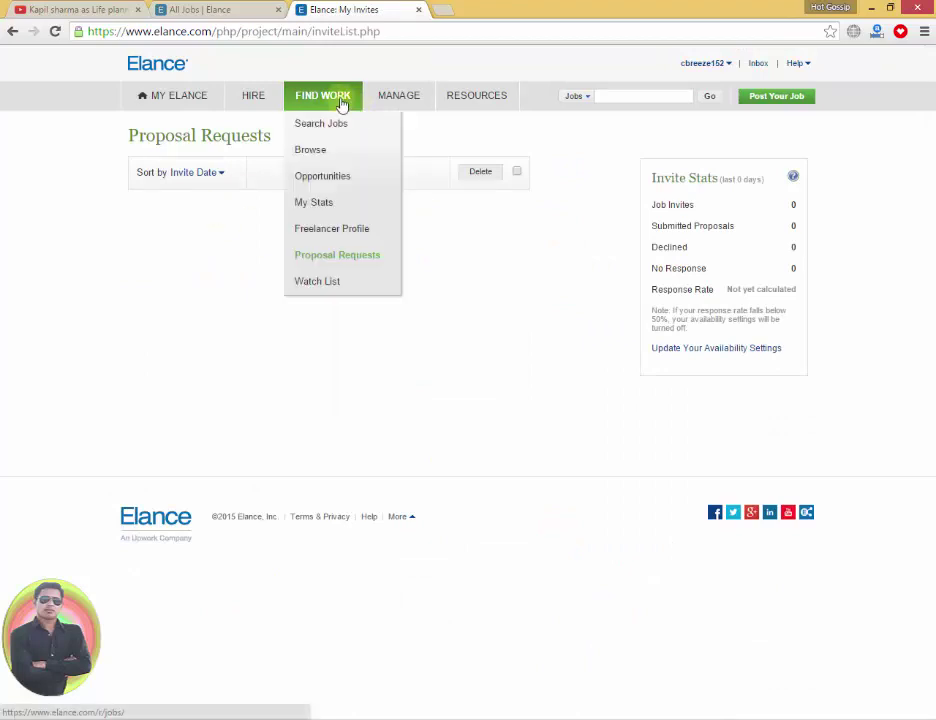
Check the empty Watch List, then pick Search Jobs to return to All Jobs
left_click(337, 283)
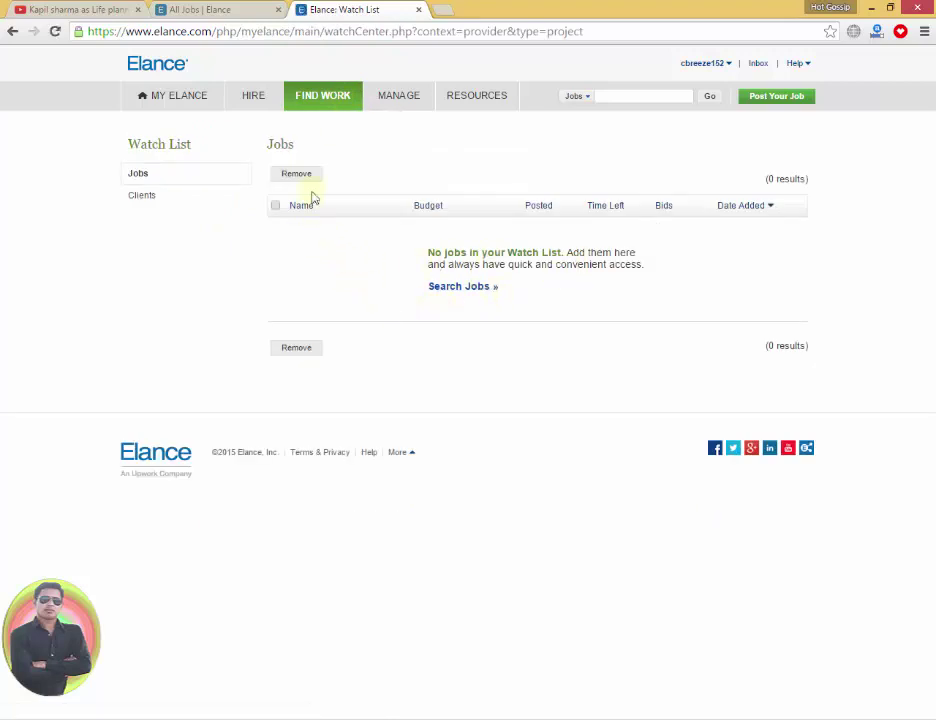
mouse_move(322, 95)
left_click(338, 133)
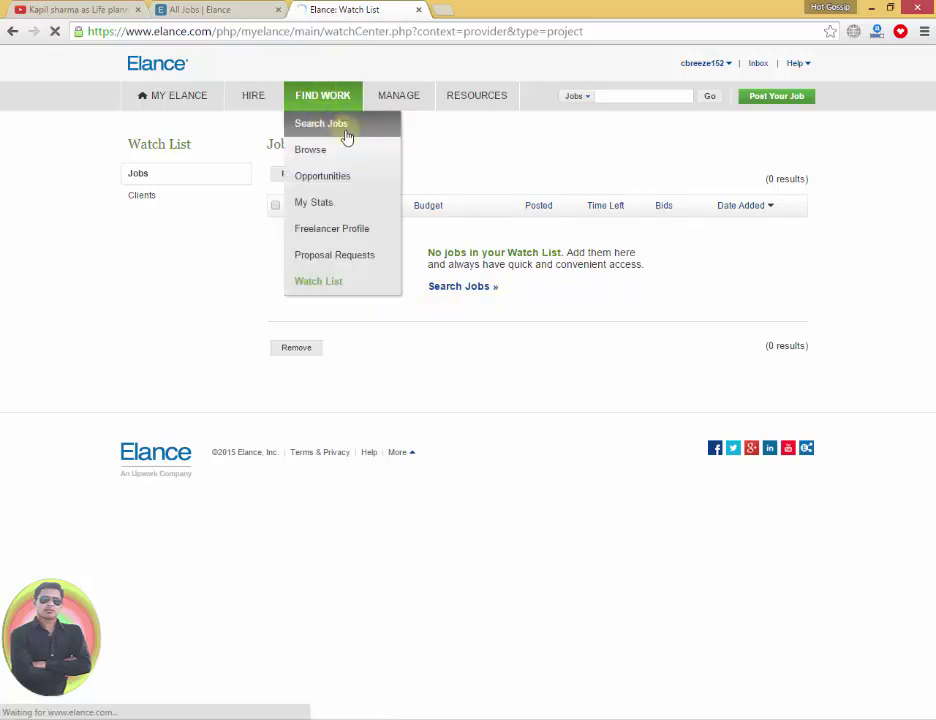